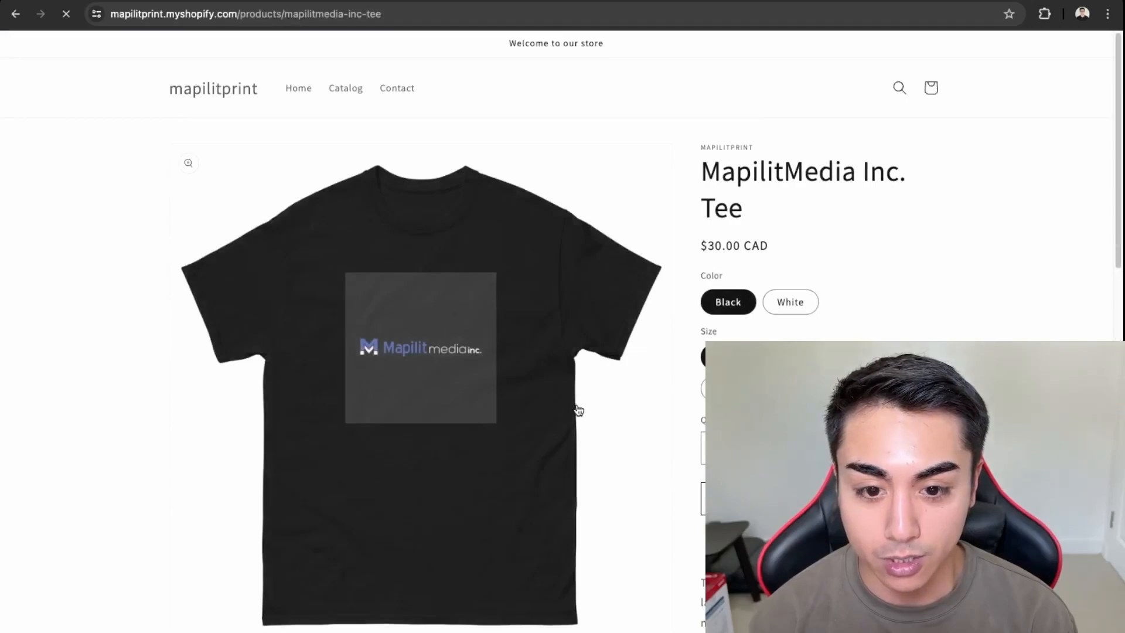
- Preview the White and Black color options of the MapilitMedia Inc. Tee on the storefront product page
left_click(809, 308)
left_click(736, 308)
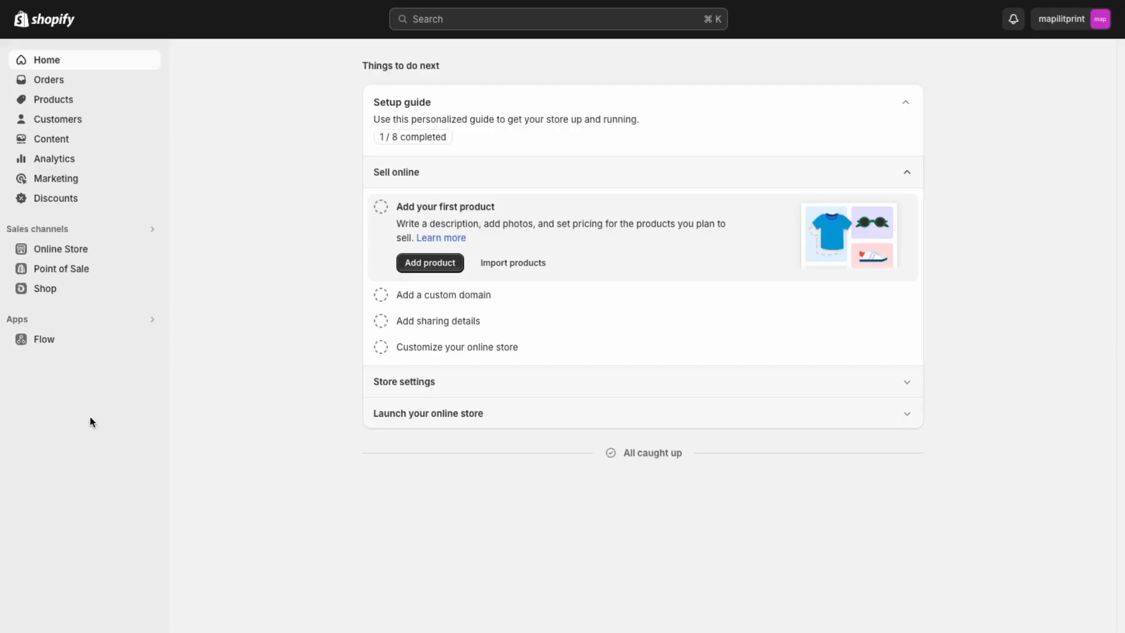
- Find the Printful: Print on Demand app in the Shopify App Store and install it on the mapilitprint store
left_click(65, 320)
type("pr")
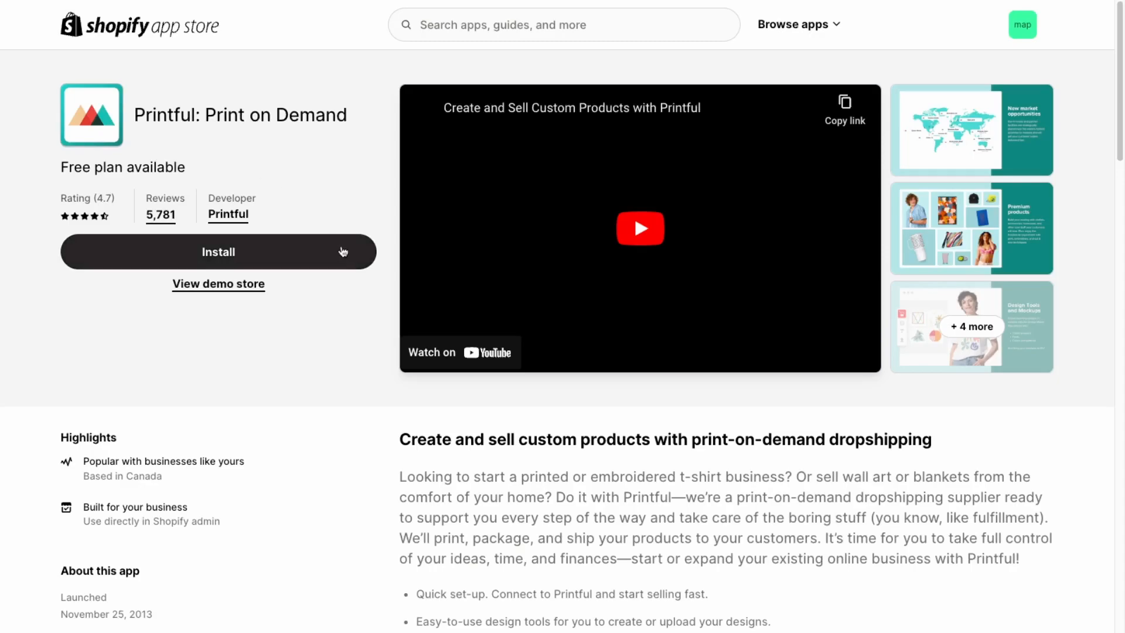
left_click(321, 250)
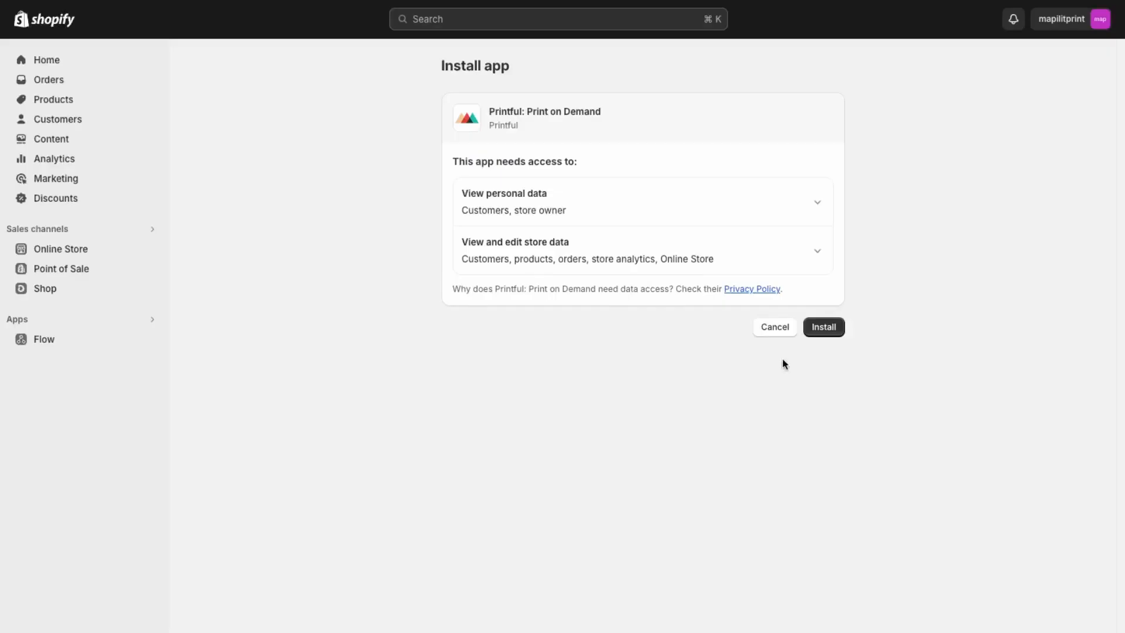
left_click(837, 333)
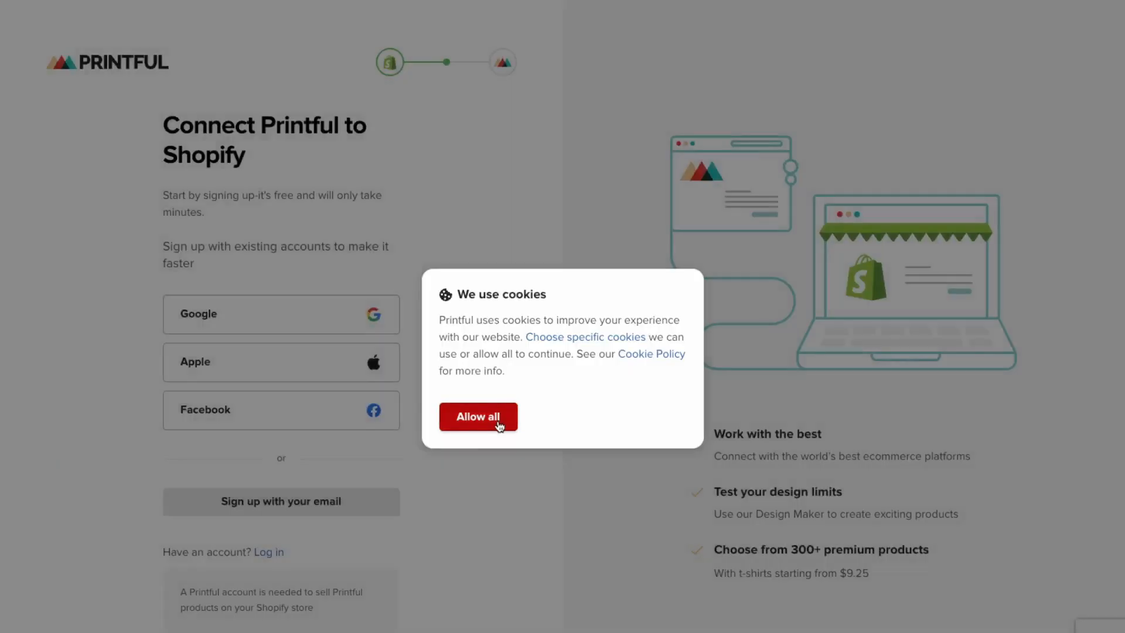
- Allow all cookies and sign up for a Printful account using the existing Google account
left_click(499, 422)
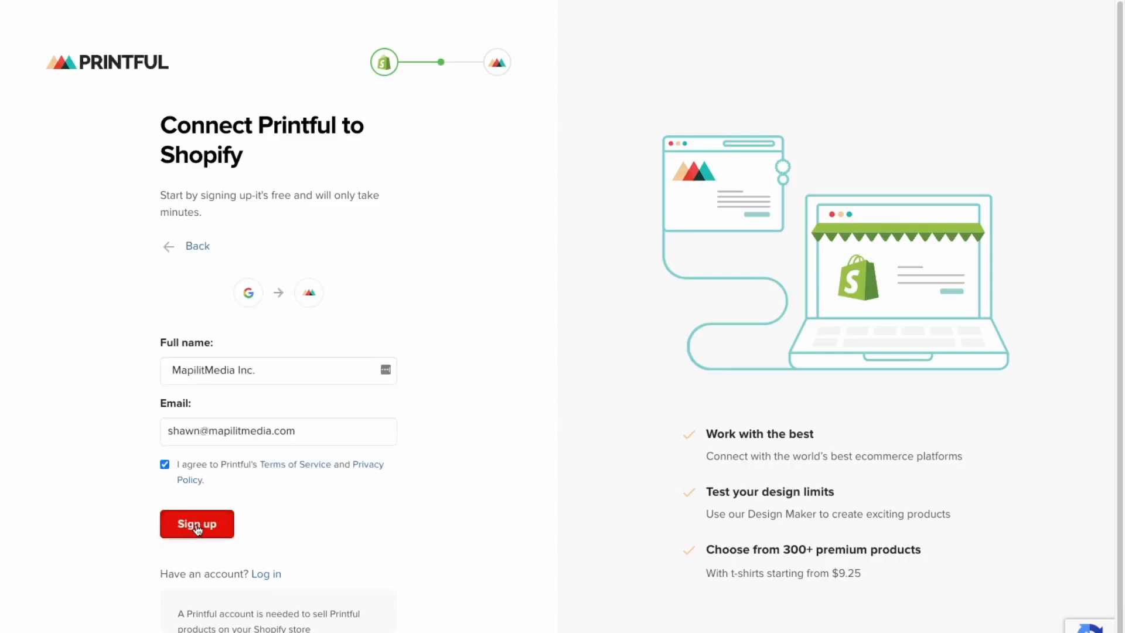
left_click(197, 528)
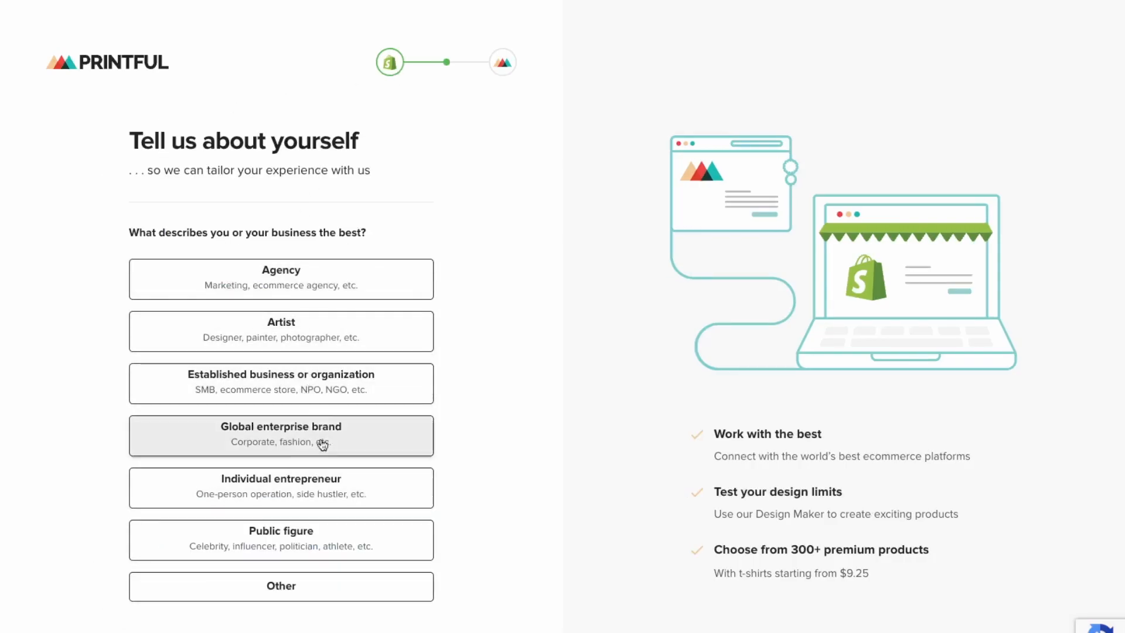
- Answer the onboarding questions with Agency, $0 annual revenue and Clothing, and connect the store to the new Printful account
left_click(299, 291)
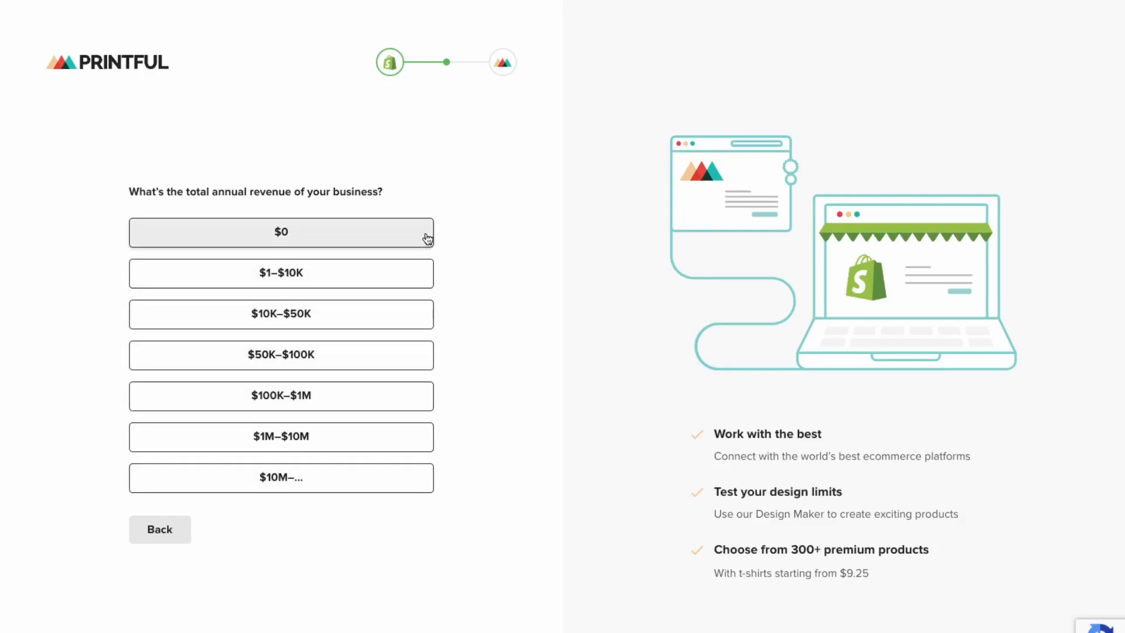
left_click(324, 241)
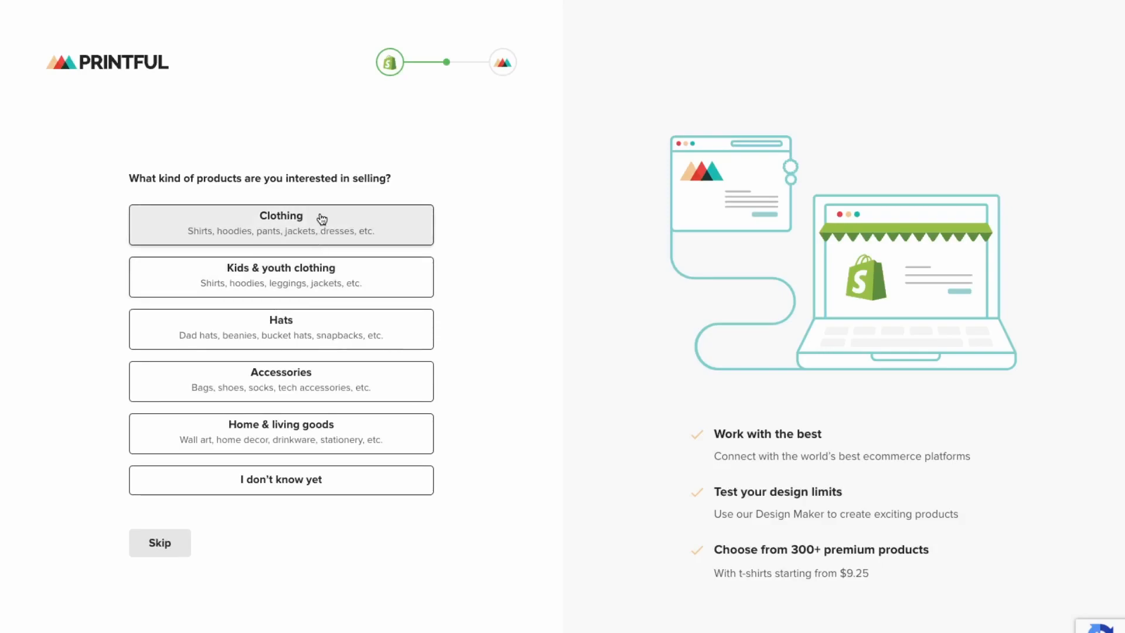
left_click(282, 235)
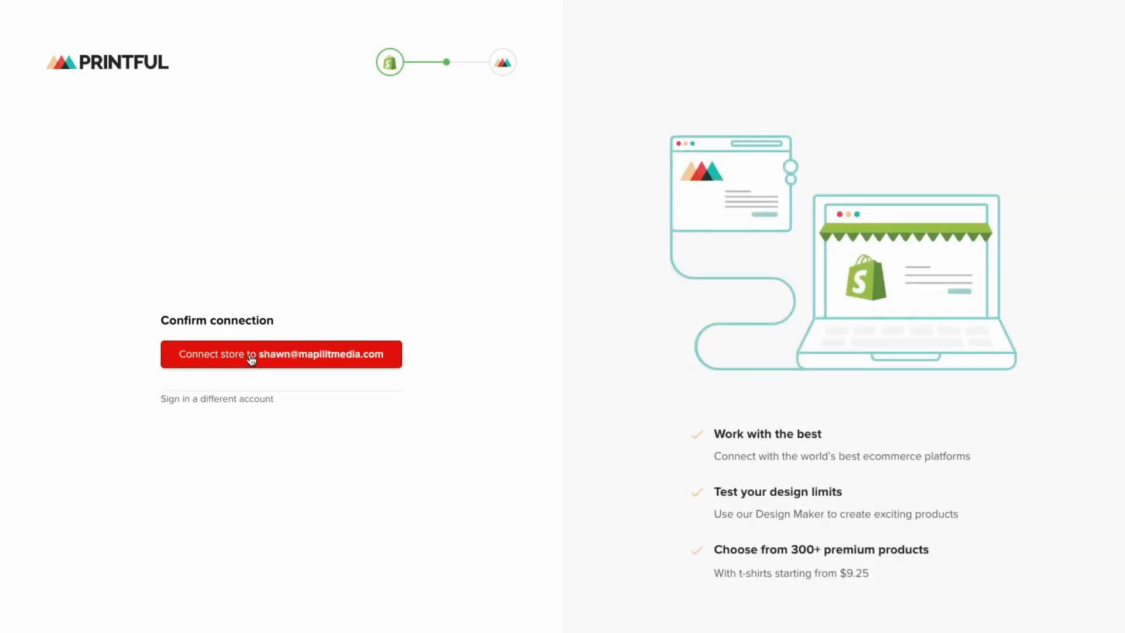
left_click(251, 359)
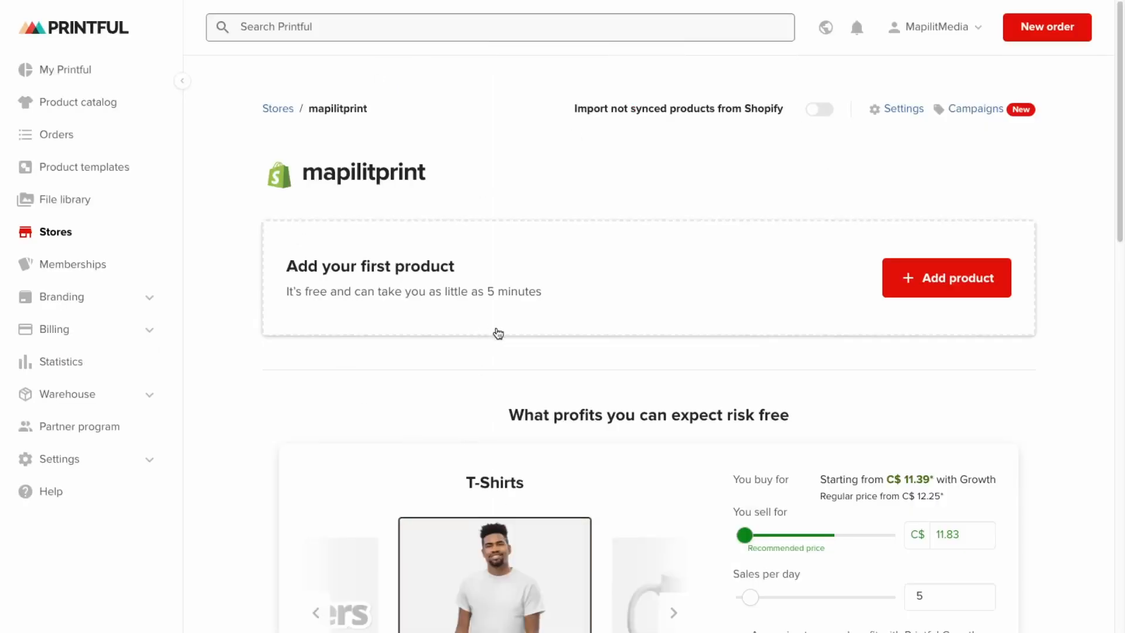
- Start adding a product and choose the Men's Classic Tee | Gildan 5000 from the men's T-shirts
scroll(491, 332, "down", 2)
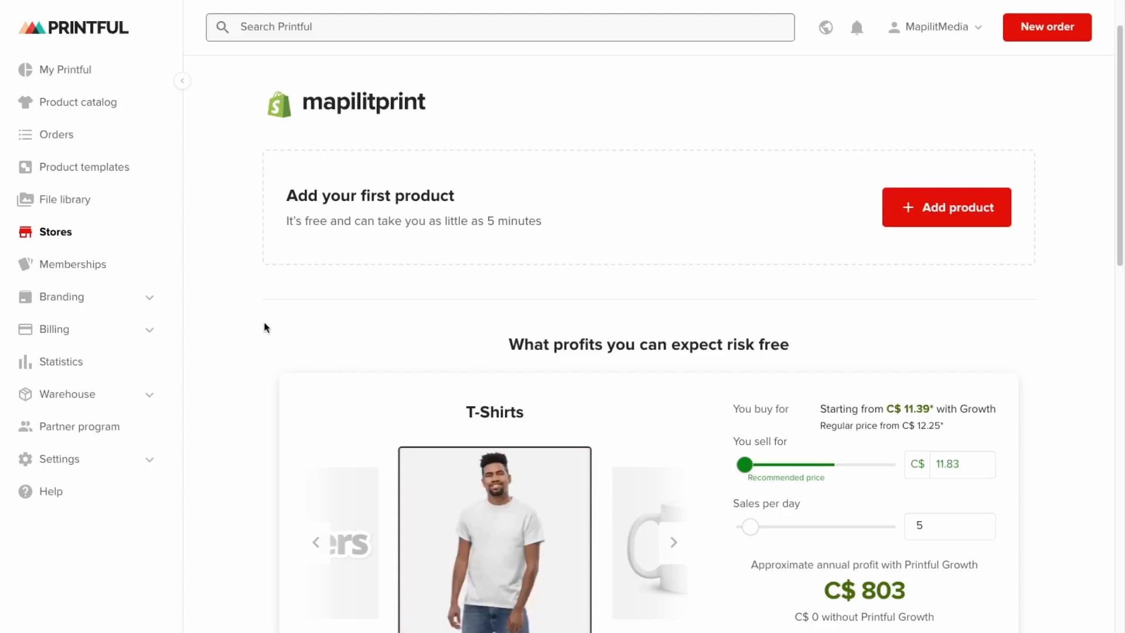
left_click(938, 209)
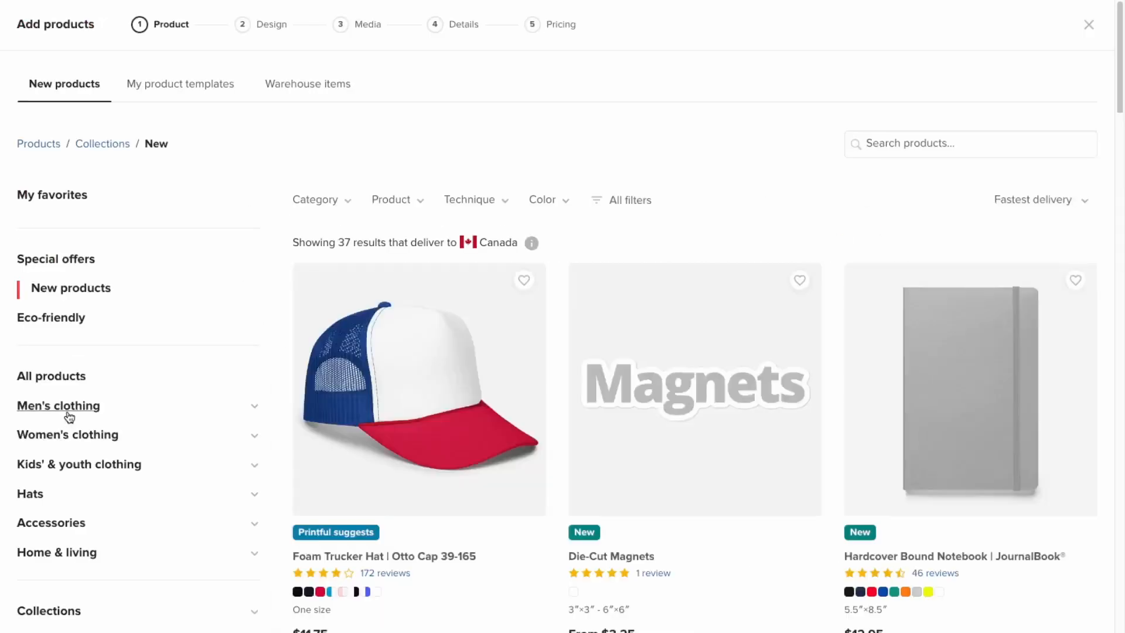
left_click(69, 410)
left_click(60, 484)
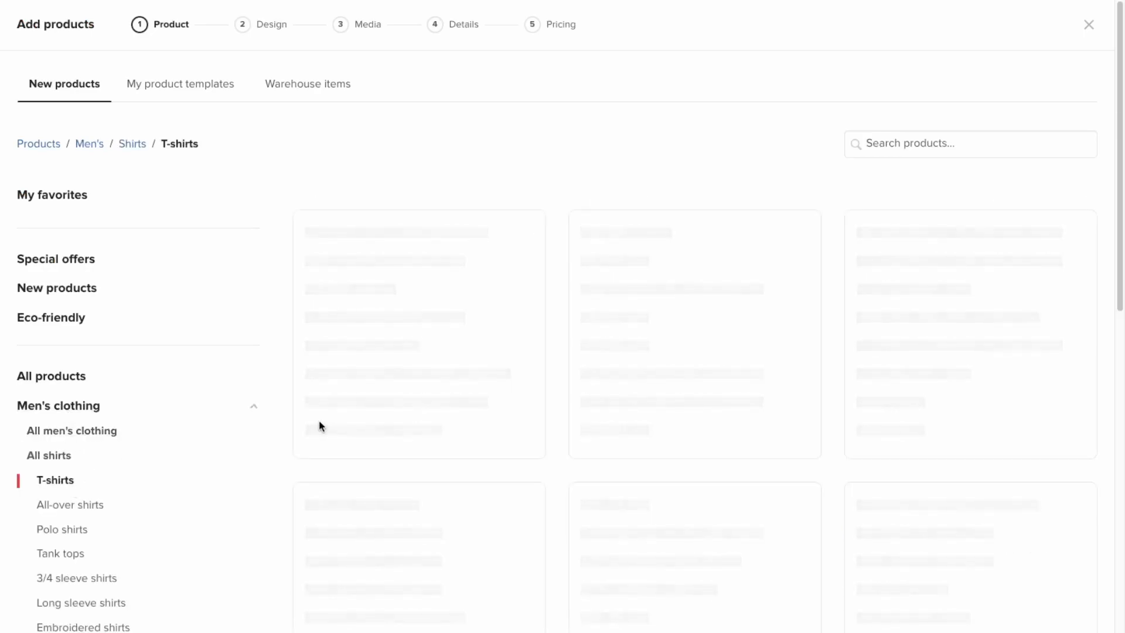
scroll(510, 586, "down", 1)
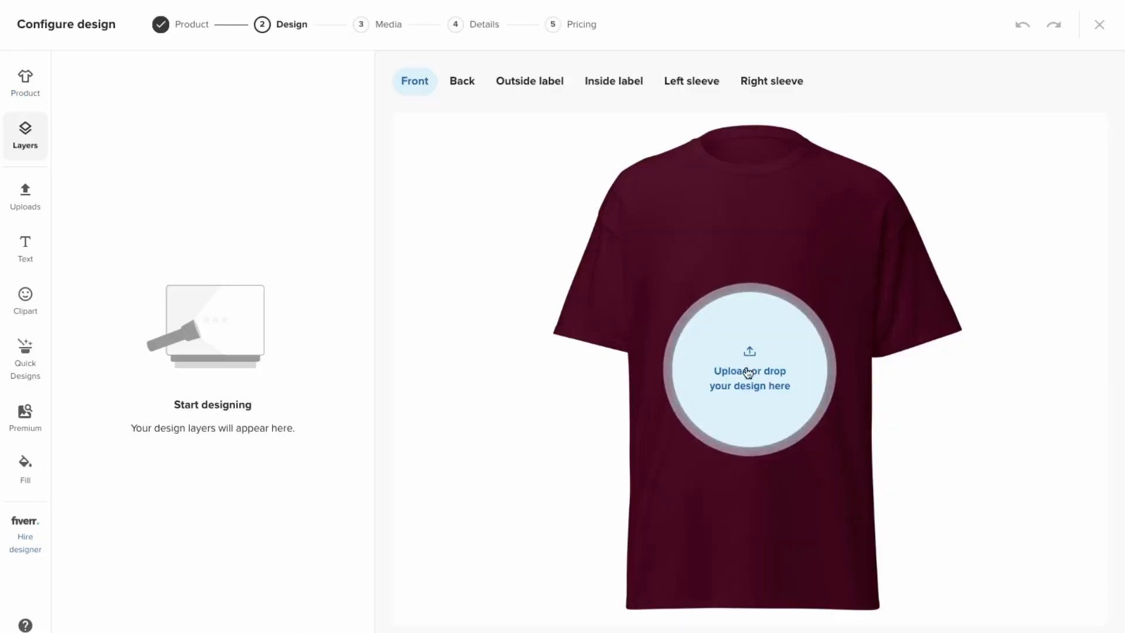
- Select white as the shirt color in the product options of the design
left_click(749, 373)
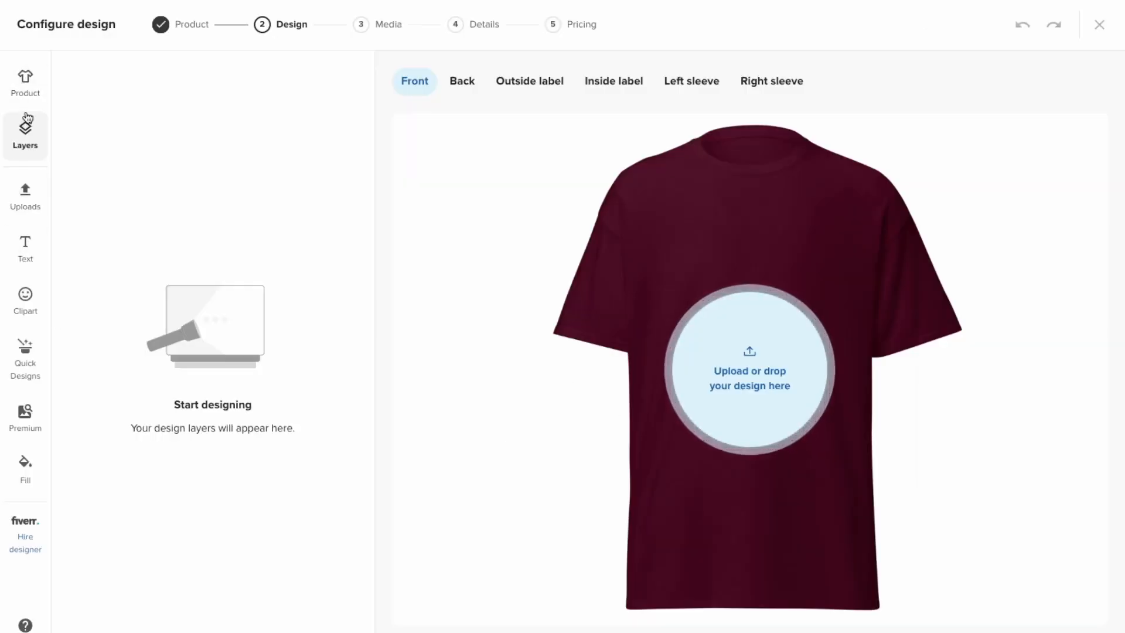
left_click(35, 86)
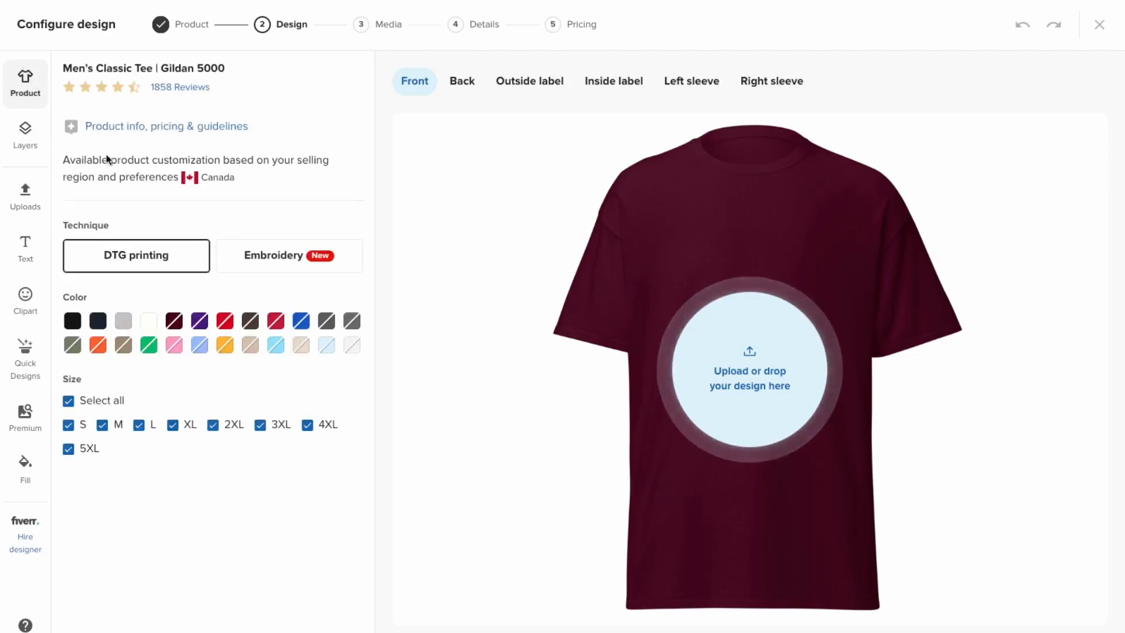
left_click(148, 325)
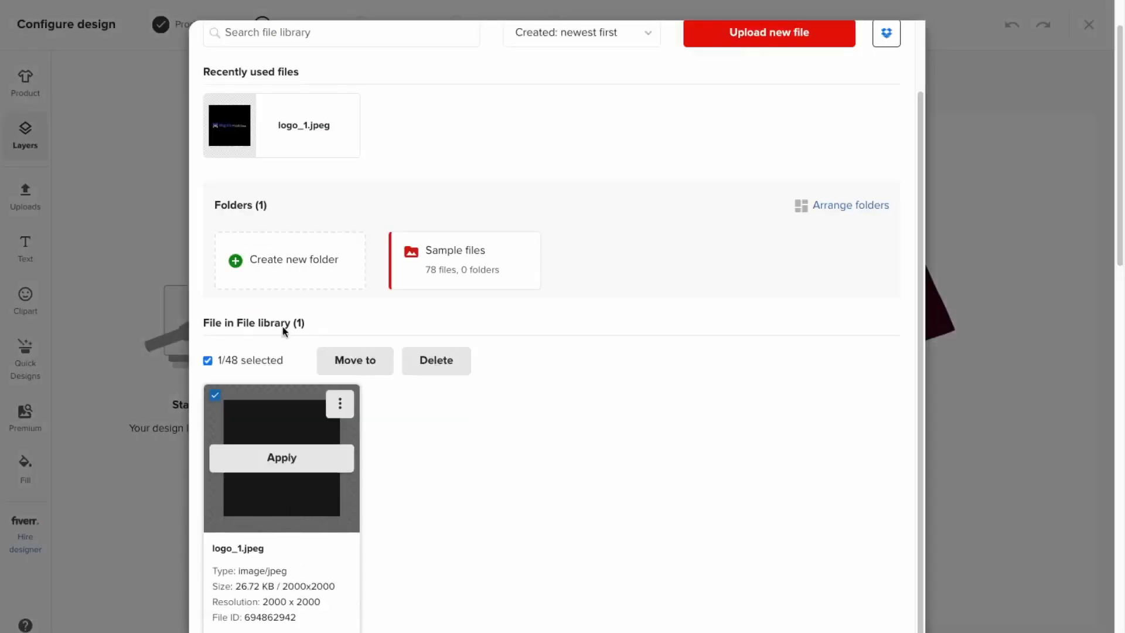
- Apply logo_1.jpeg to the shirt front and place it on the upper chest at about 9.99 by 9.98
left_click(269, 467)
mouse_move(762, 417)
left_mouse_down()
mouse_move(716, 522)
mouse_move(783, 525)
mouse_move(753, 441)
mouse_move(761, 414)
left_mouse_up()
mouse_move(842, 470)
left_mouse_down()
mouse_move(806, 444)
mouse_move(823, 456)
left_mouse_up()
left_click_drag(720, 420, 753, 366)
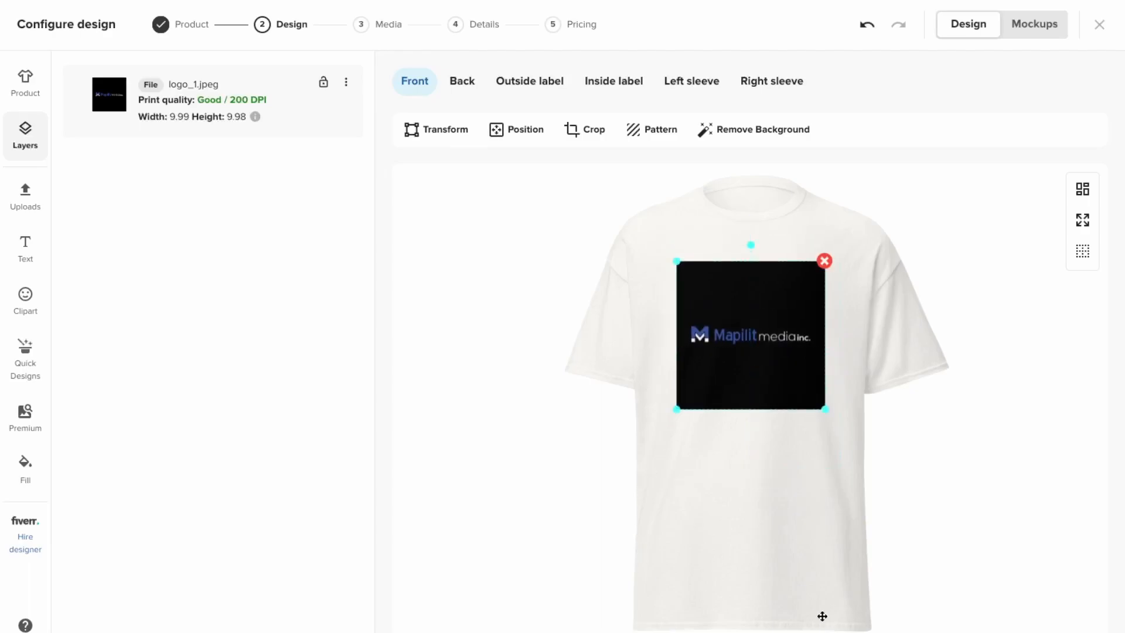
- Add black as a second shirt color for the product
left_click(34, 86)
left_click(73, 321)
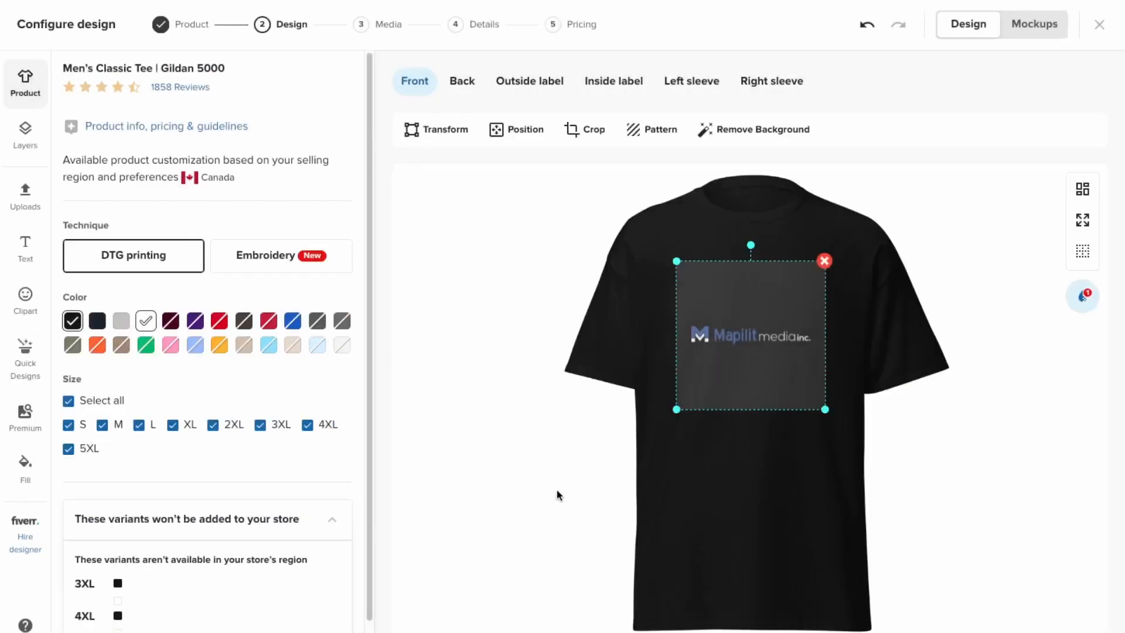
left_click(957, 475)
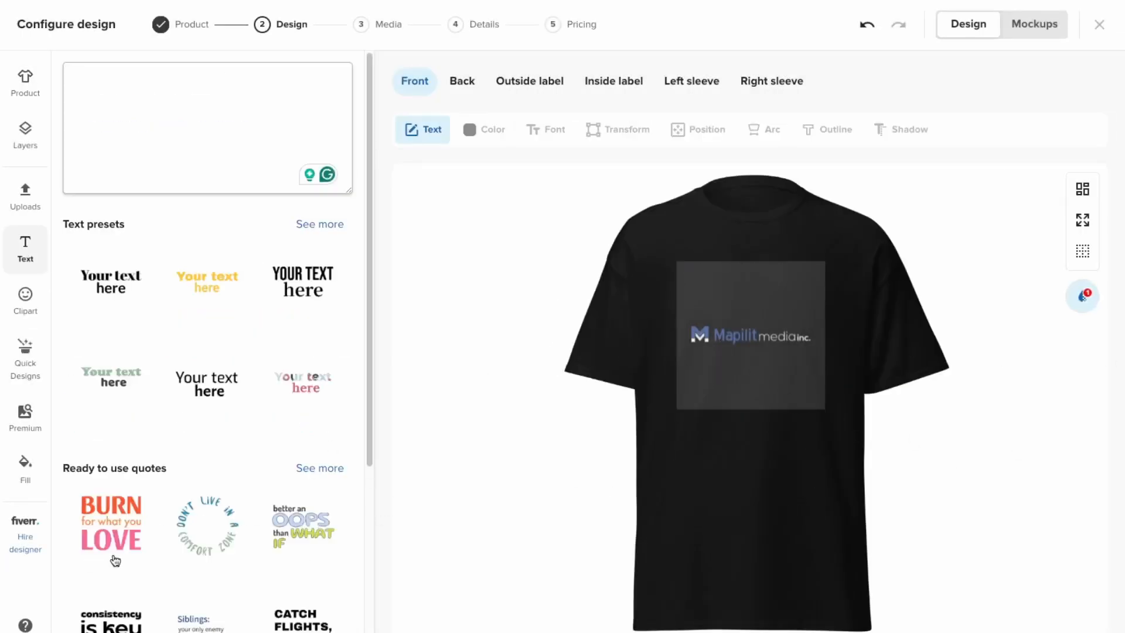
- Look through the clipart, quick designs and fill options available for the shirt design
left_click(18, 313)
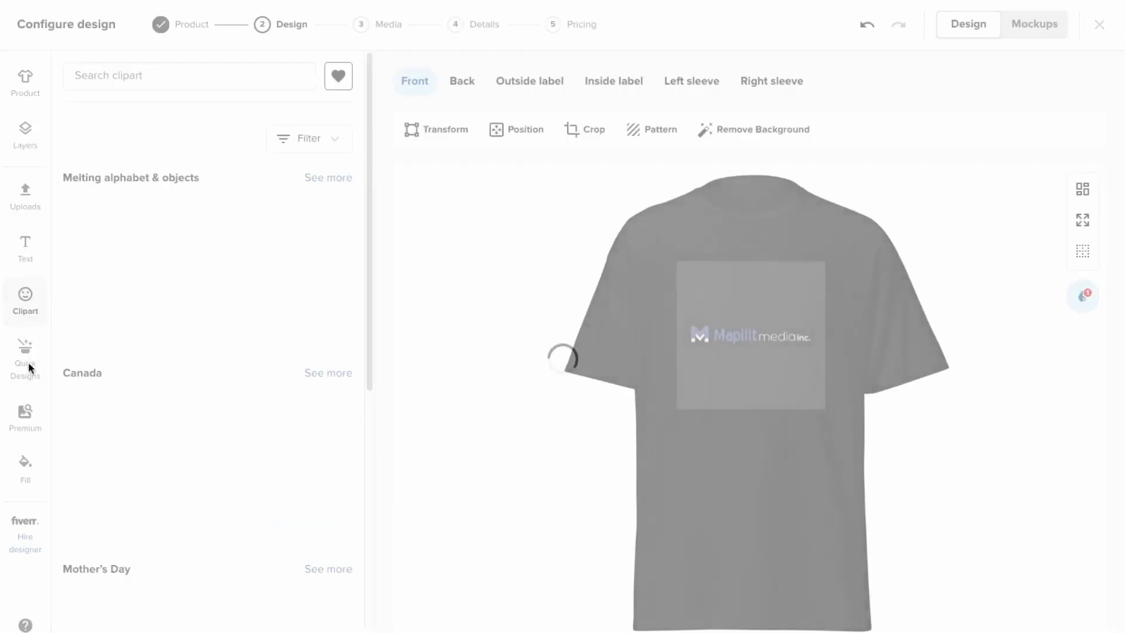
left_click(28, 364)
scroll(255, 364, "down", 5)
scroll(254, 369, "down", 5)
scroll(254, 369, "up", 10)
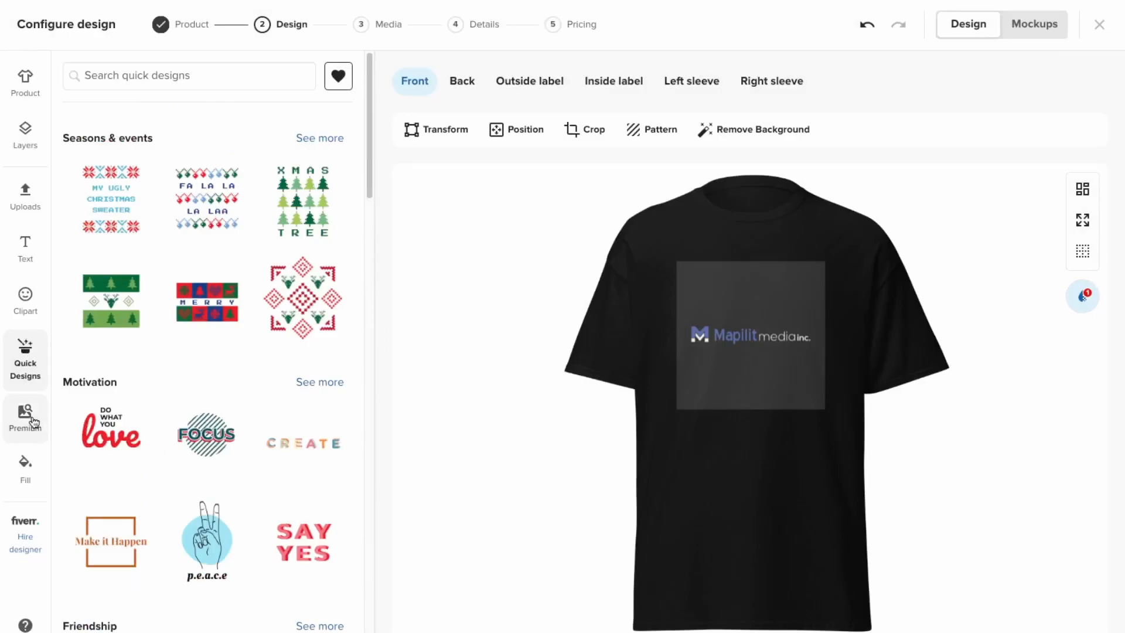
left_click(39, 475)
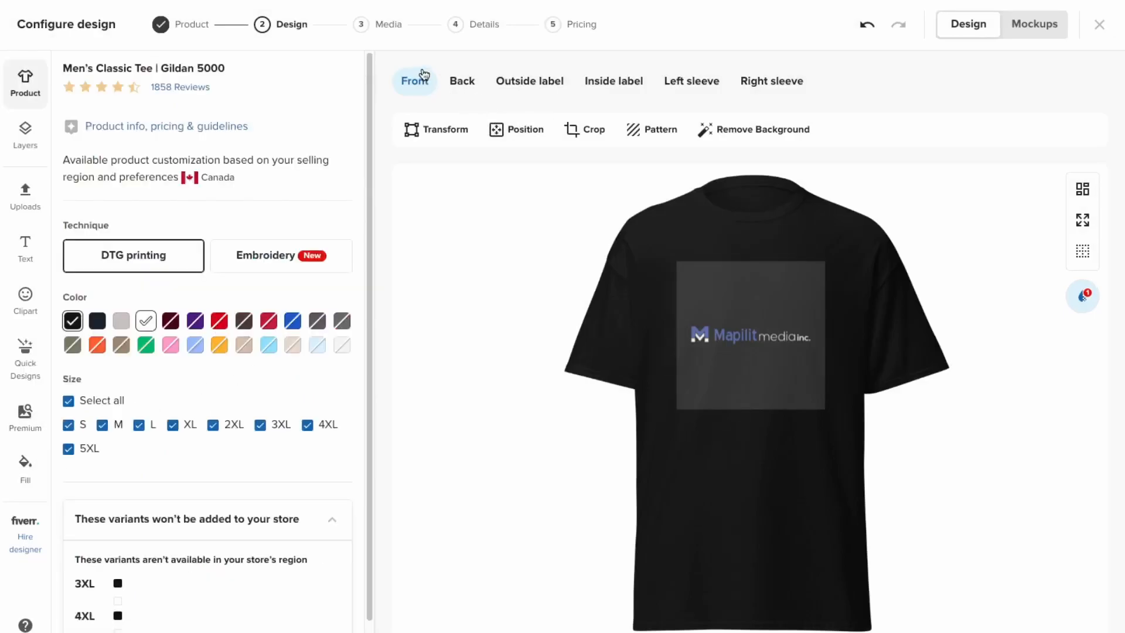
- View the back, outside label and inside label print placements of the shirt
left_click(477, 82)
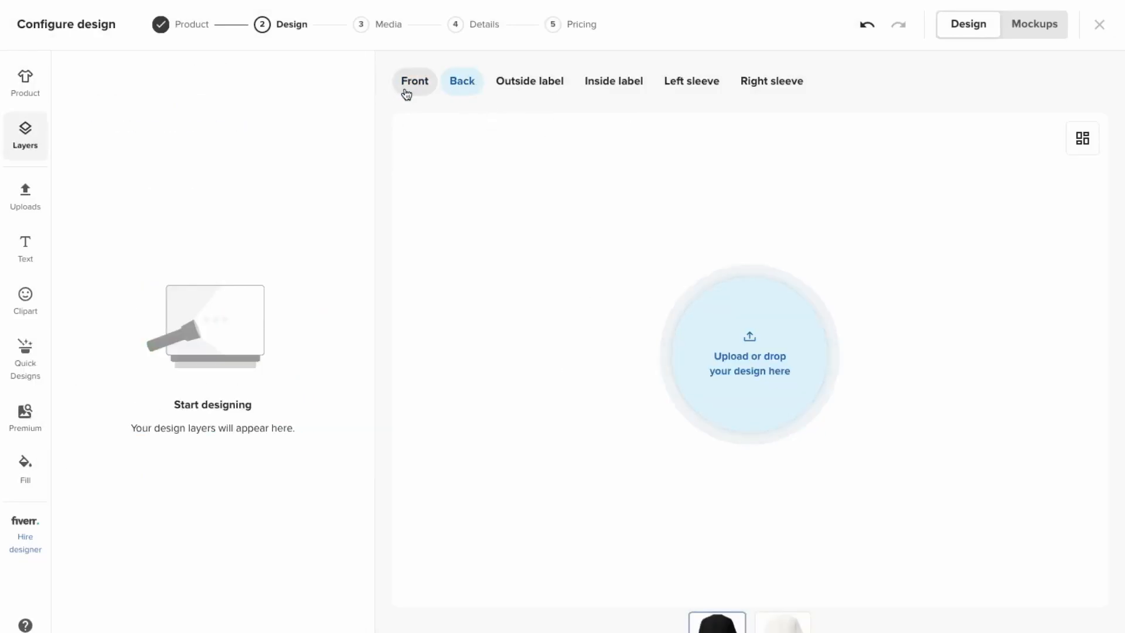
left_click(529, 82)
left_click(607, 87)
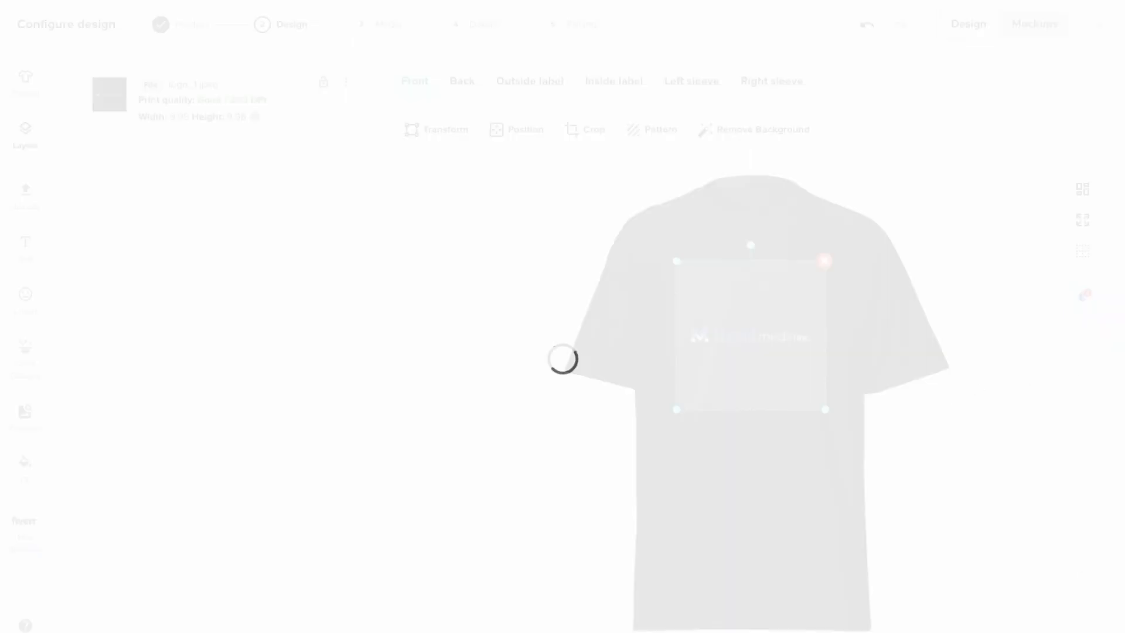
- Continue to the mockup images and choose a flat T-shirt picture without a model as the main mockup
left_click(400, 322)
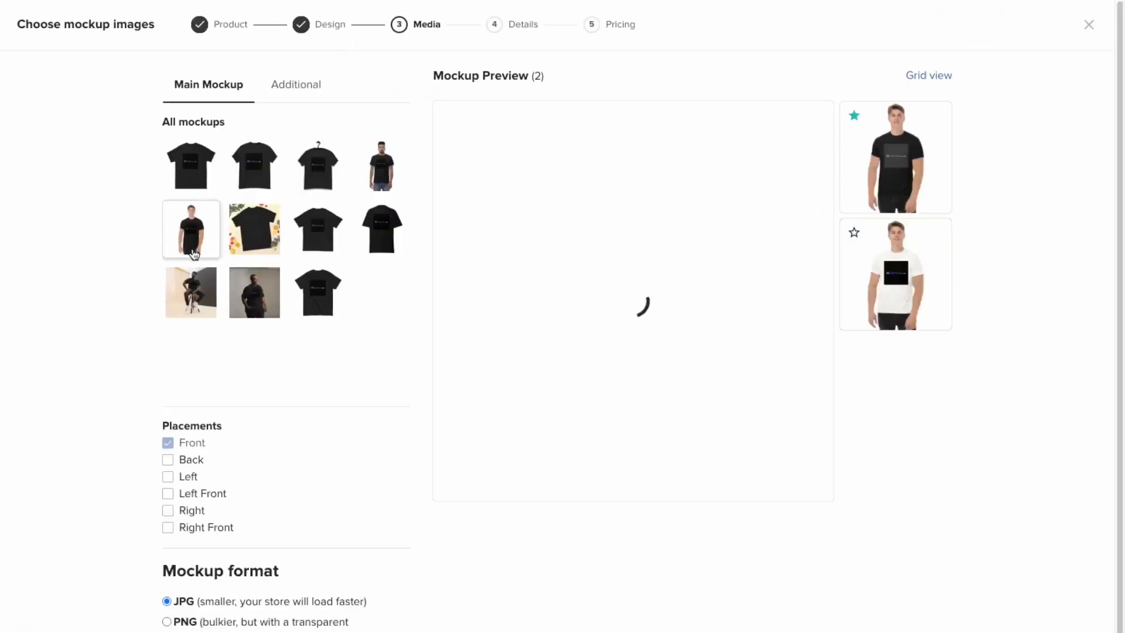
left_click(262, 166)
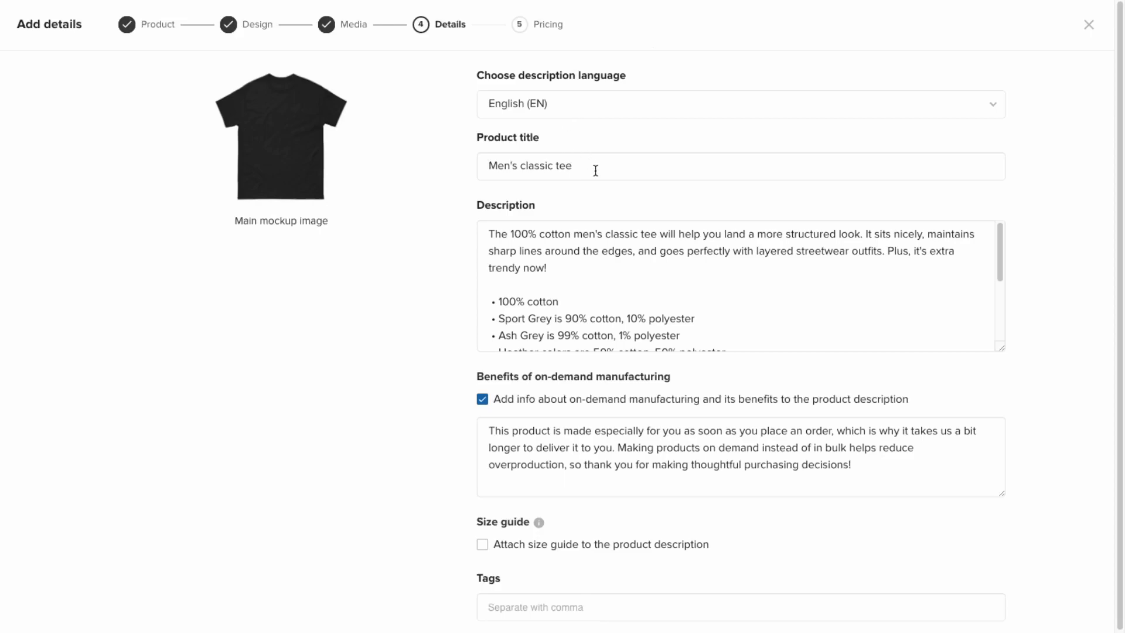
- Replace the product title with "MapilitMedia Inc. Tee"
left_click_drag(595, 171, 416, 151)
type("MapilitMedia l")
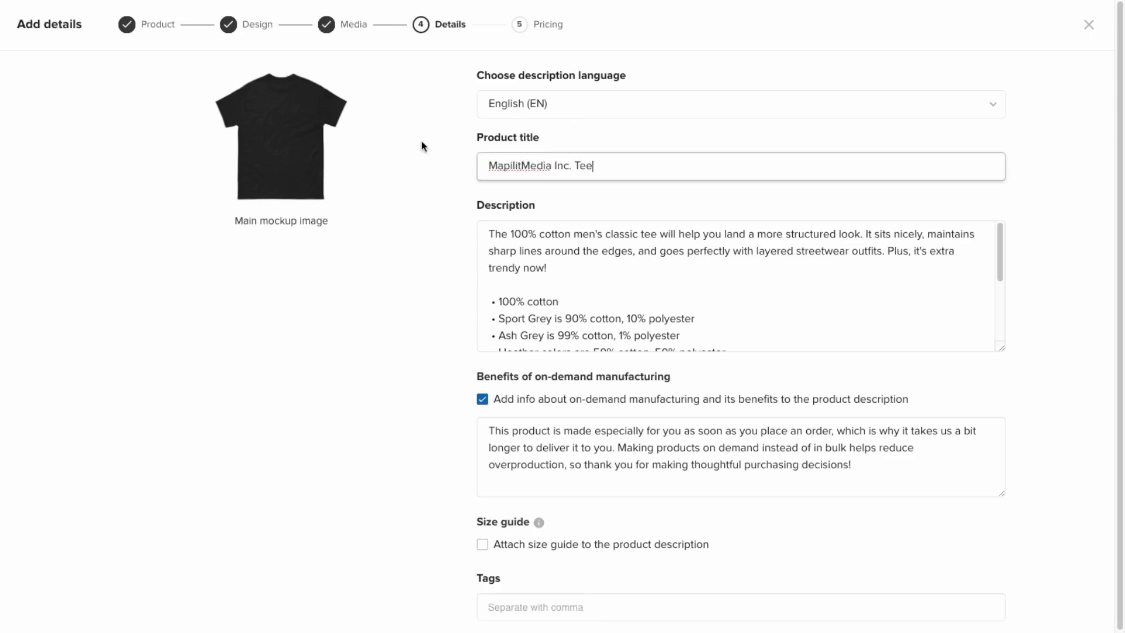
- Attach the size guide to the product description with both Imperial and Metric measurements
scroll(614, 267, "down", 1)
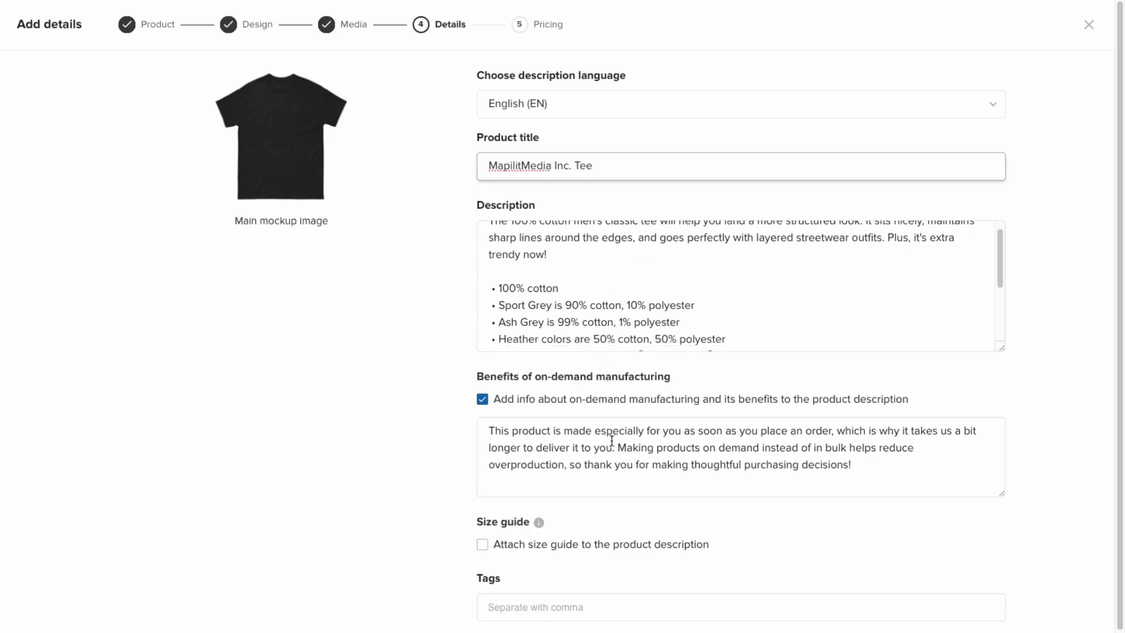
scroll(571, 533, "down", 1)
left_click(573, 526)
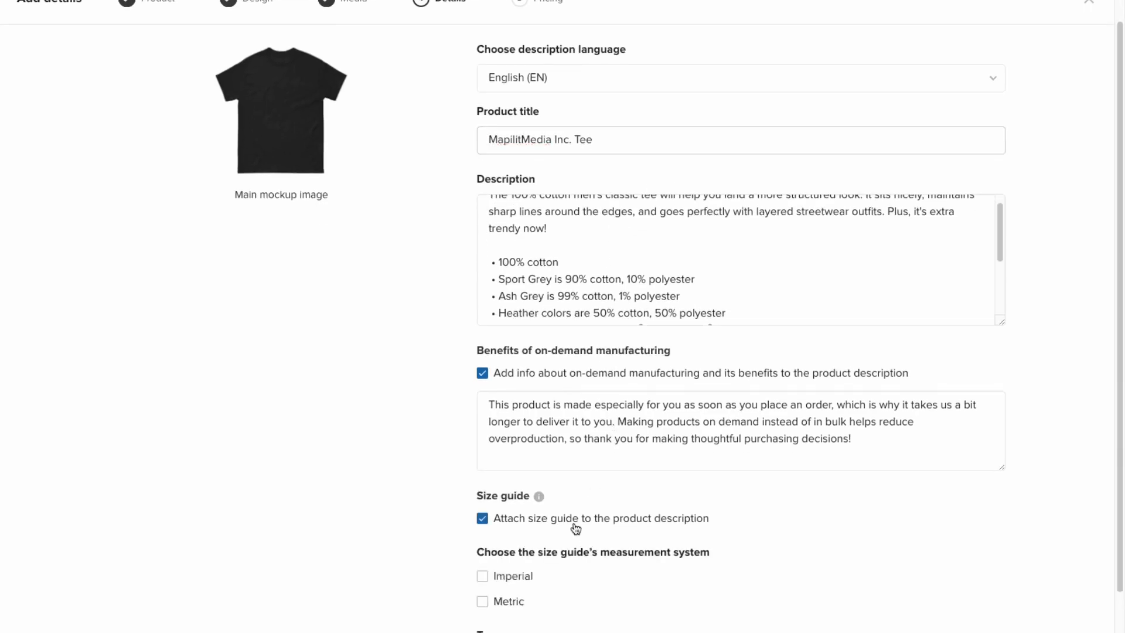
scroll(646, 517, "down", 2)
scroll(691, 404, "down", 2)
scroll(689, 384, "down", 5)
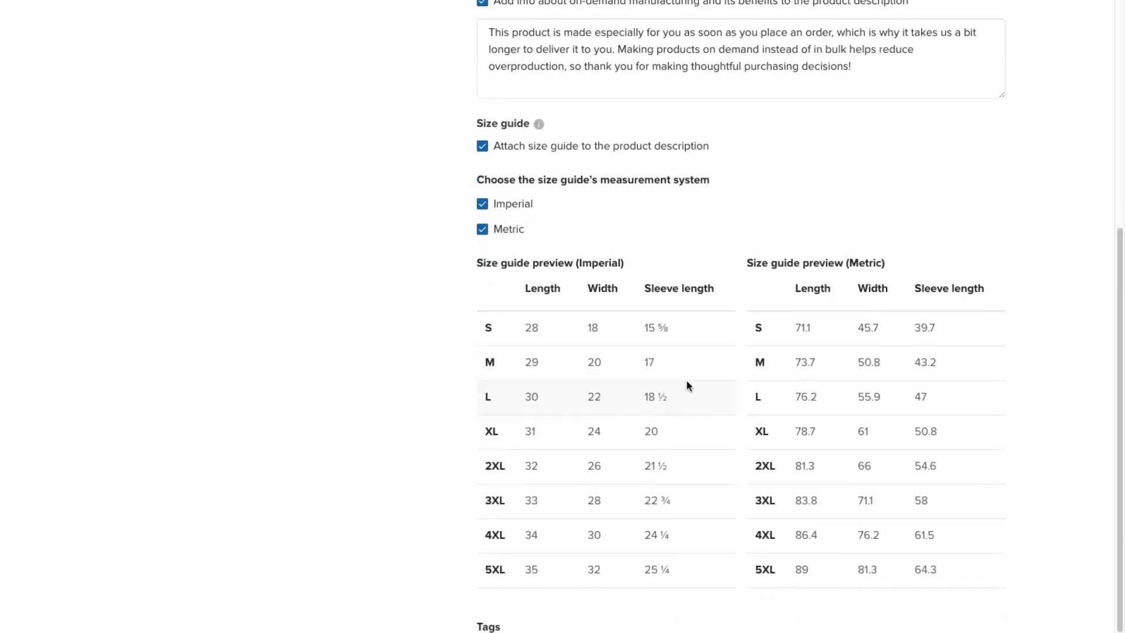
- Add the tag "shirt" to the product
left_click(636, 517)
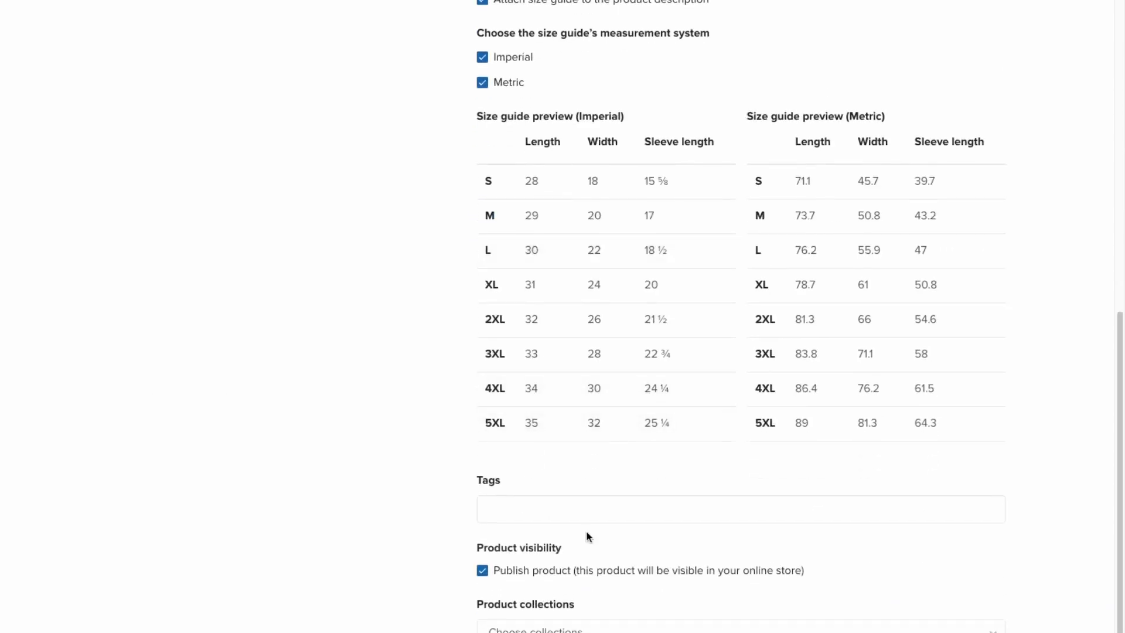
type("shirt")
key("Return")
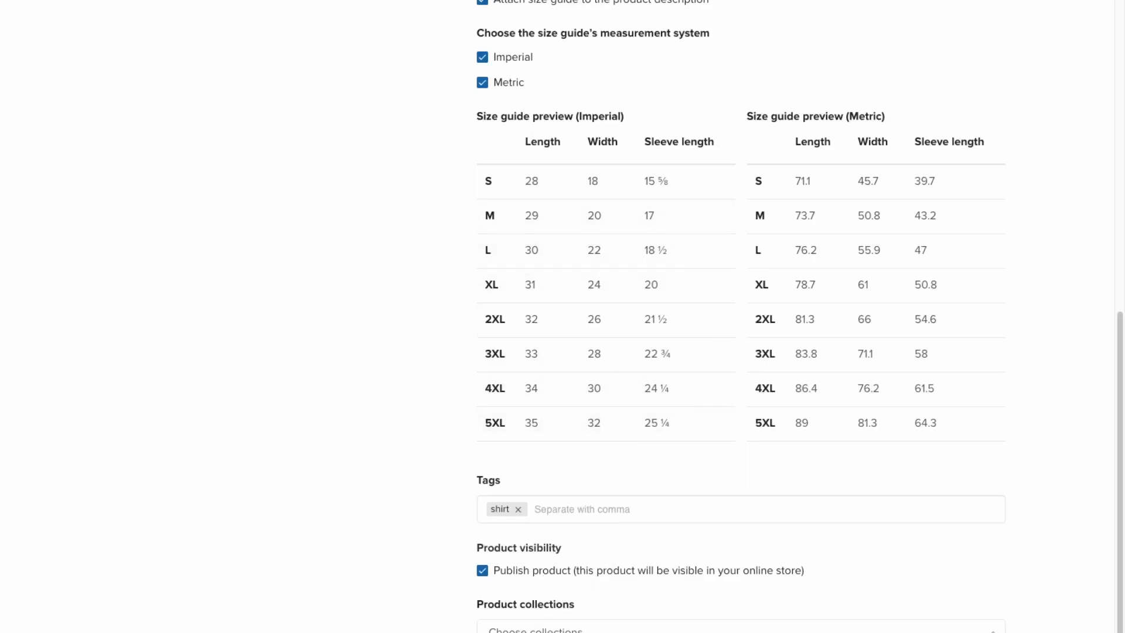
- Continue to product pricing and dismiss the offer to save push settings for T-shirts
scroll(635, 504, "down", 1)
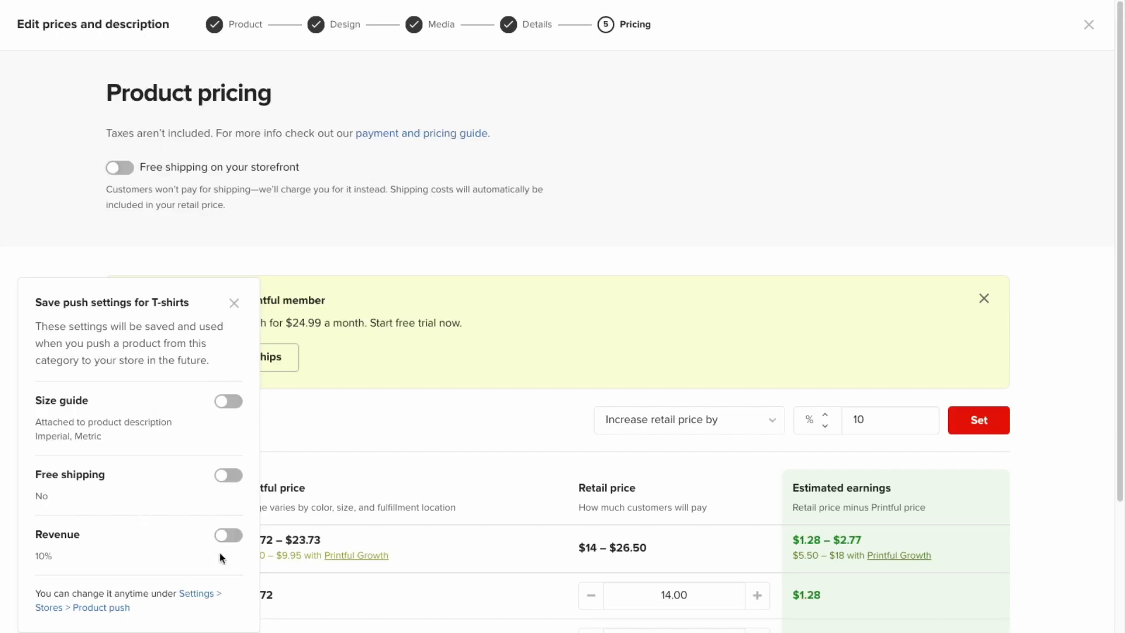
left_click(234, 304)
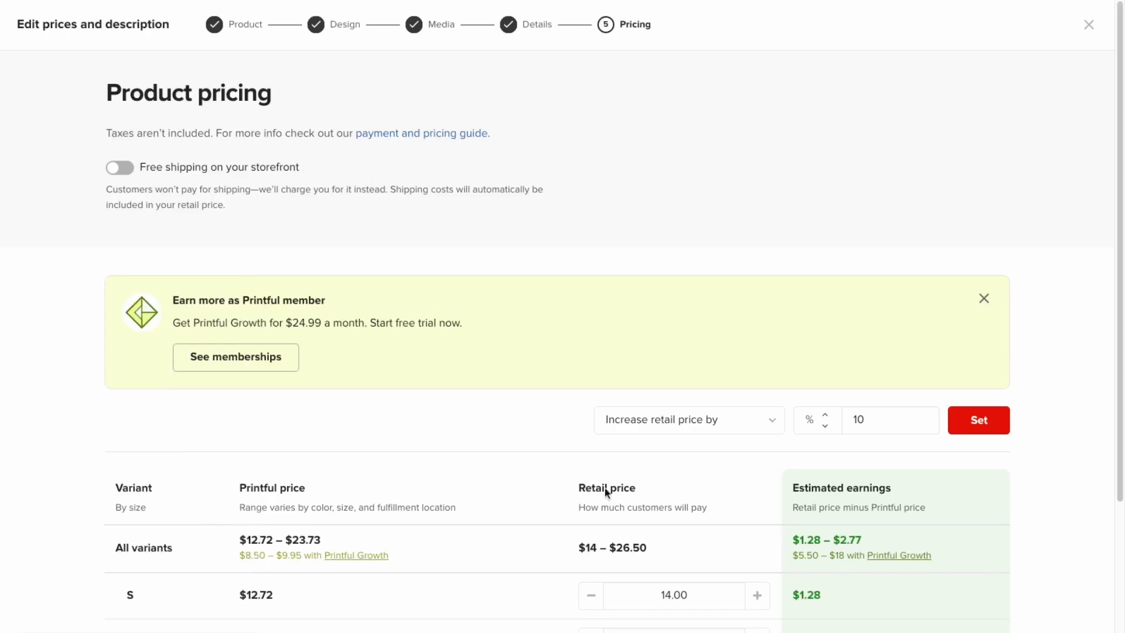
- Set the retail price of all T-shirt variants to $30
double_click(853, 433)
type("50")
key("Return")
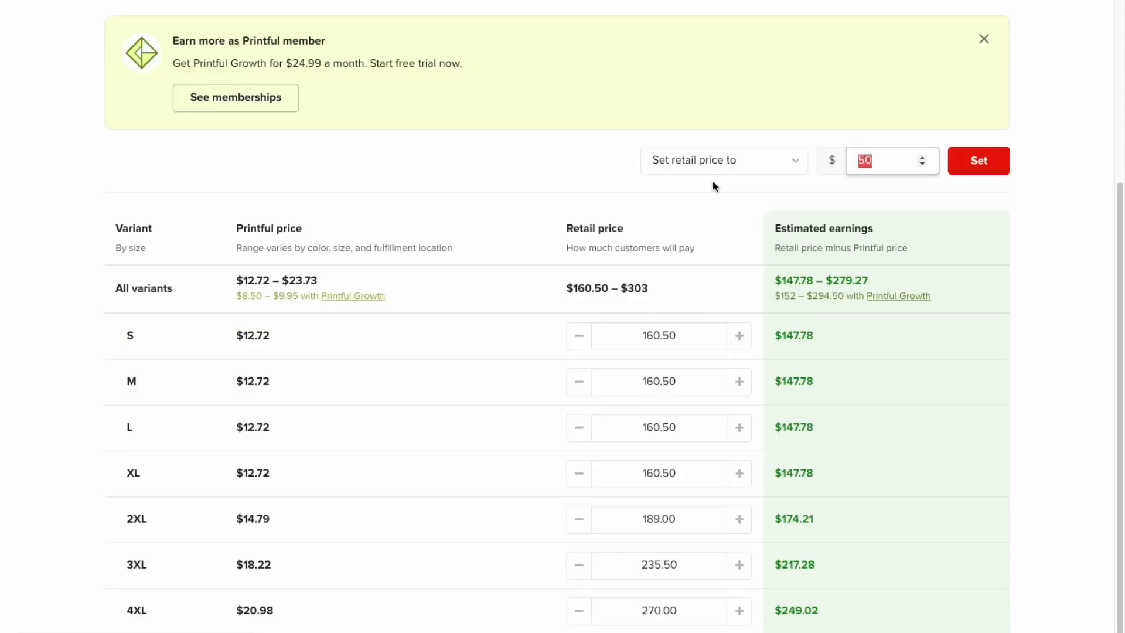
type("30")
key("Return")
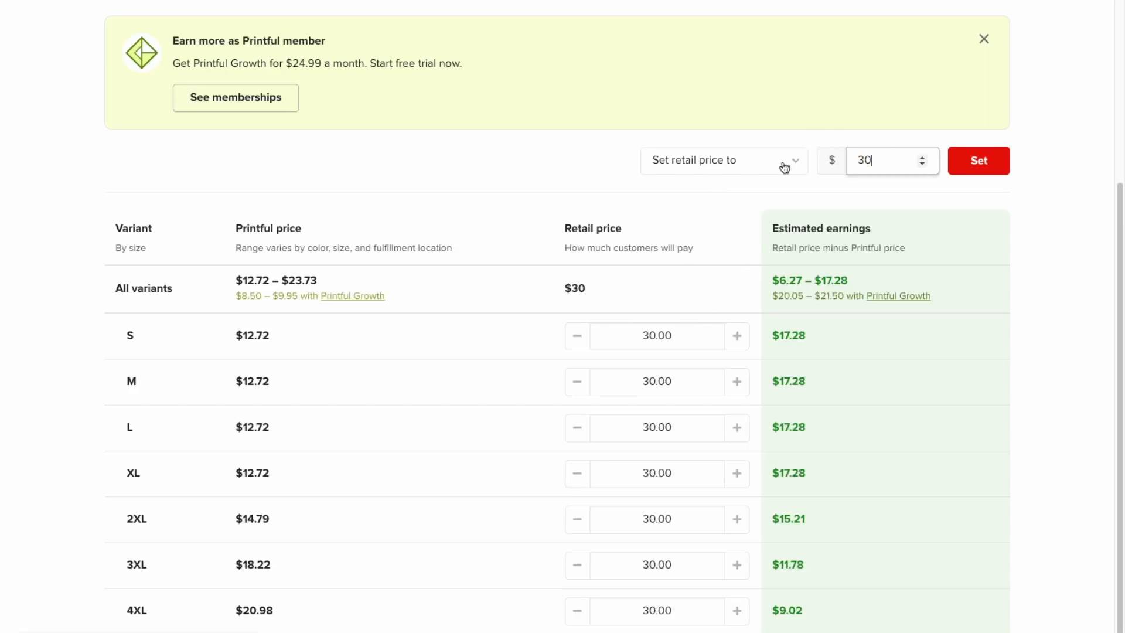
- Read the description of the free shipping option on the product pricing page
scroll(784, 168, "up", 5)
left_click_drag(154, 190, 335, 202)
left_click(336, 205)
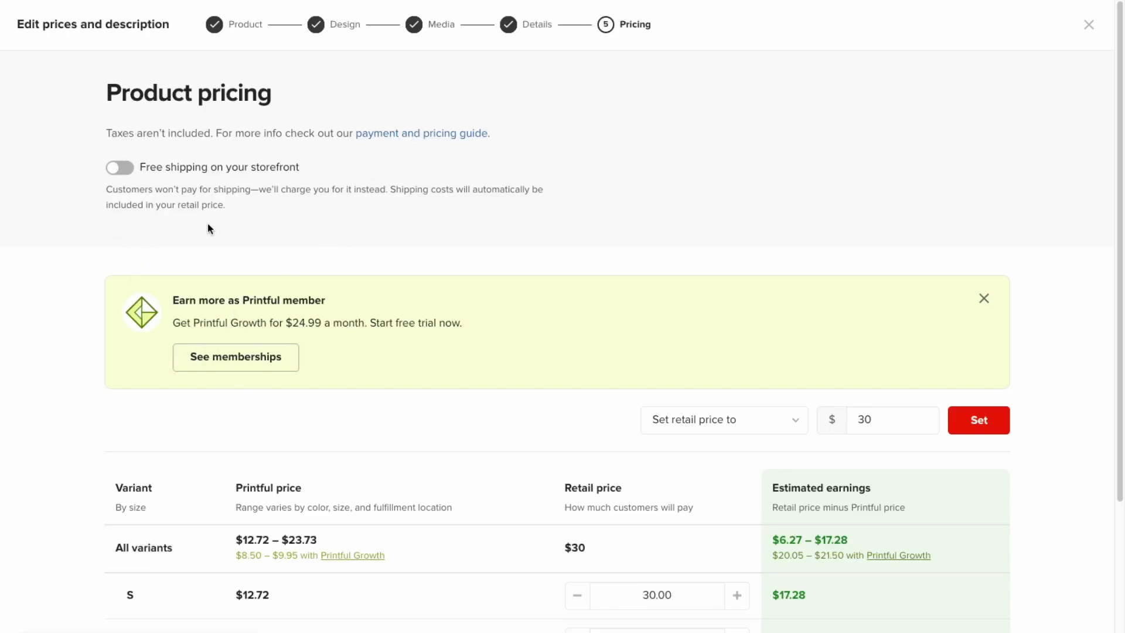
scroll(442, 328, "down", 5)
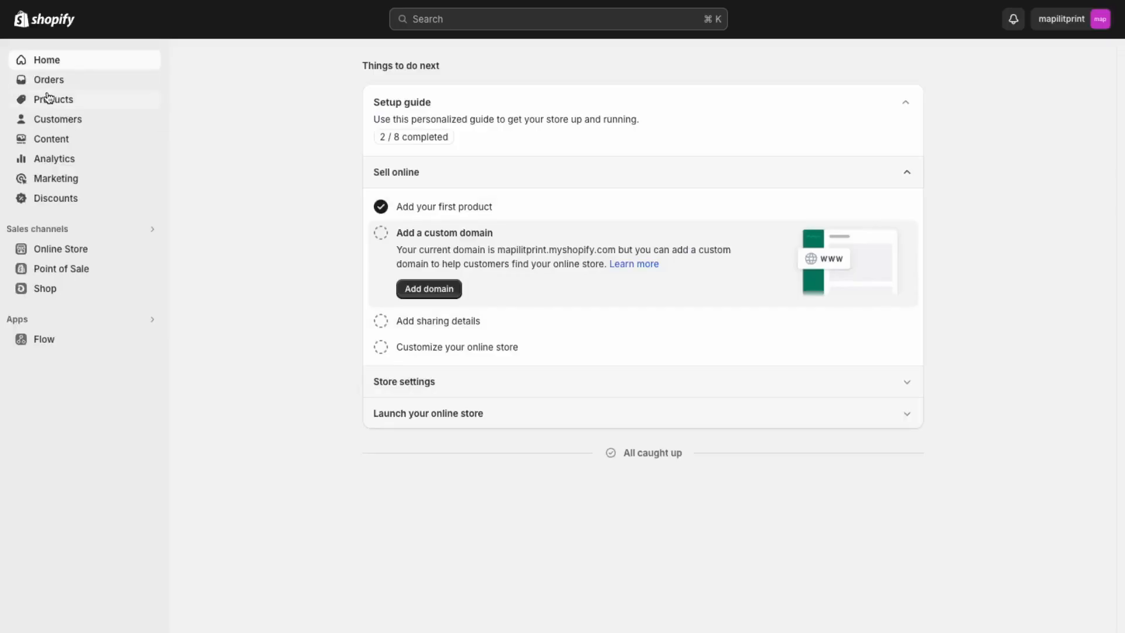
- Switch to the Shopify admin and open the MapilitMedia Inc. Tee product to review its description, media and variants
left_click(53, 100)
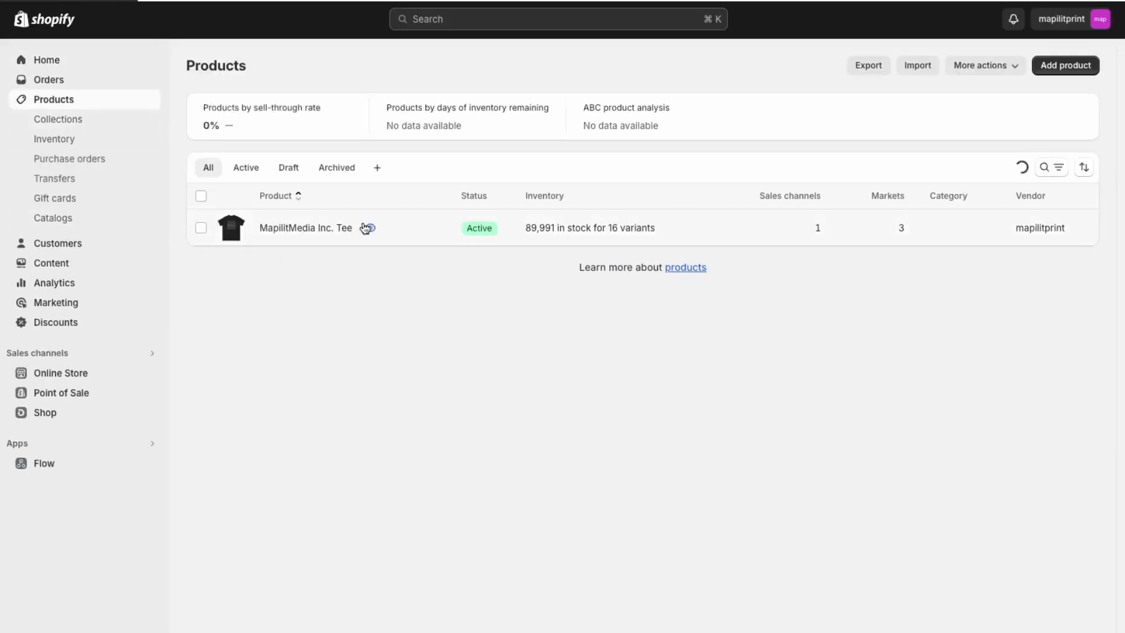
left_click(307, 230)
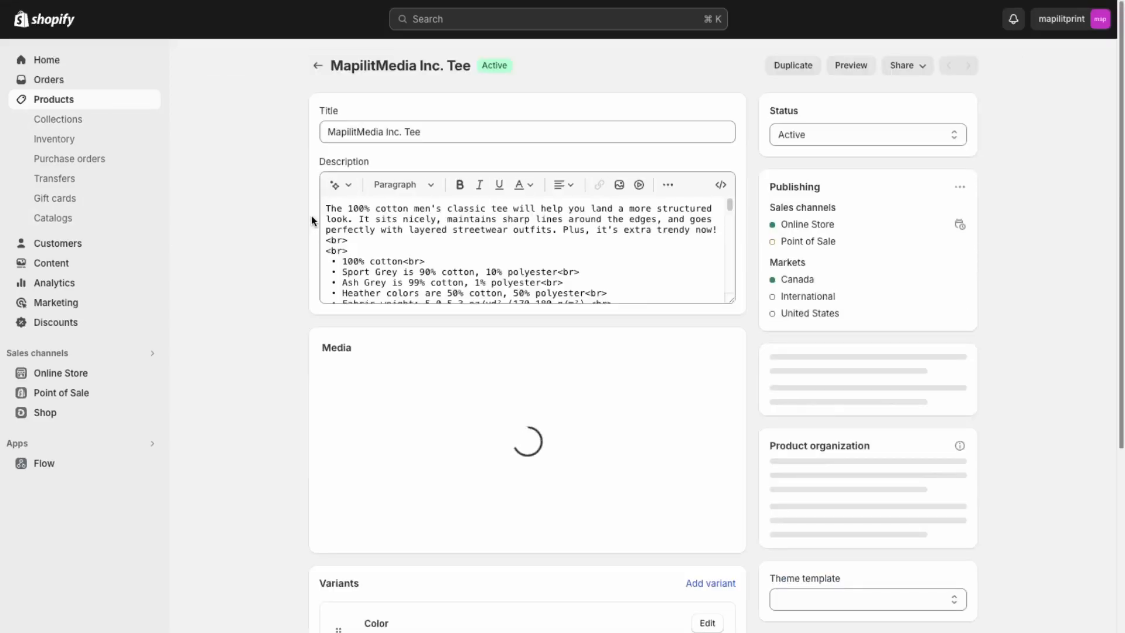
scroll(473, 555, "down", 8)
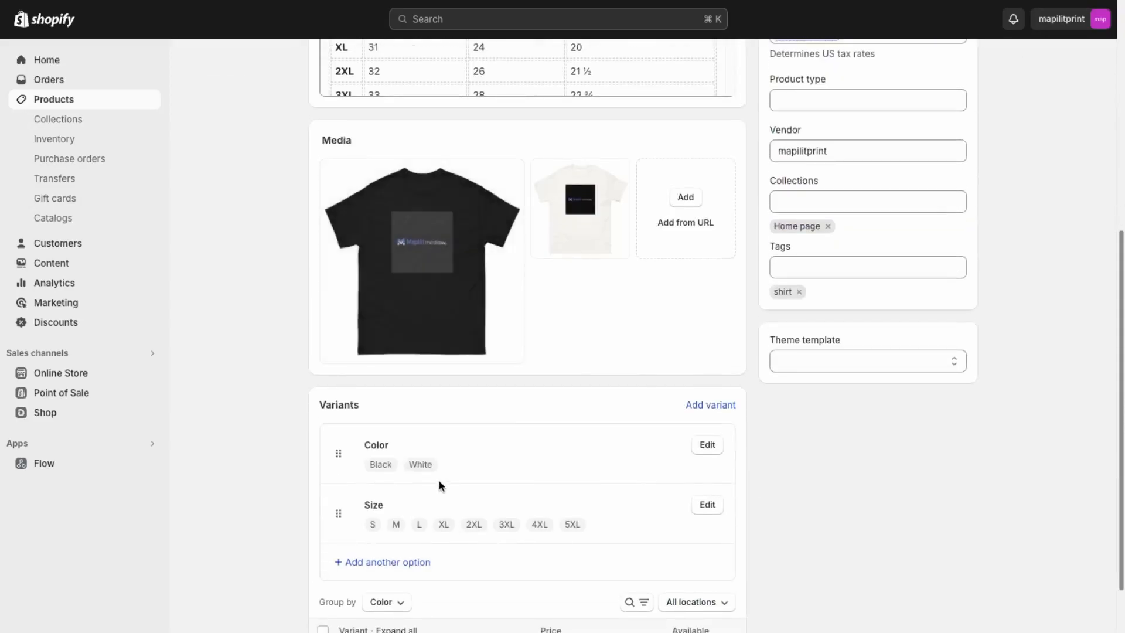
scroll(481, 466, "up", 8)
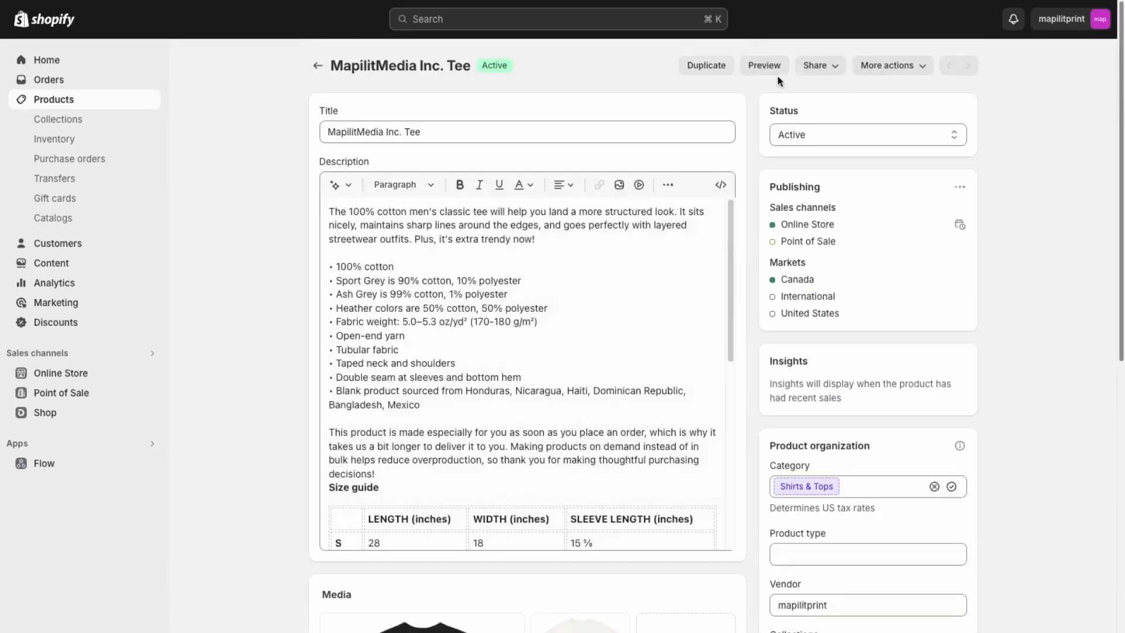
- Preview the online store and open the MapilitMedia Inc. Tee page from the featured products
left_click(765, 67)
scroll(722, 301, "down", 2)
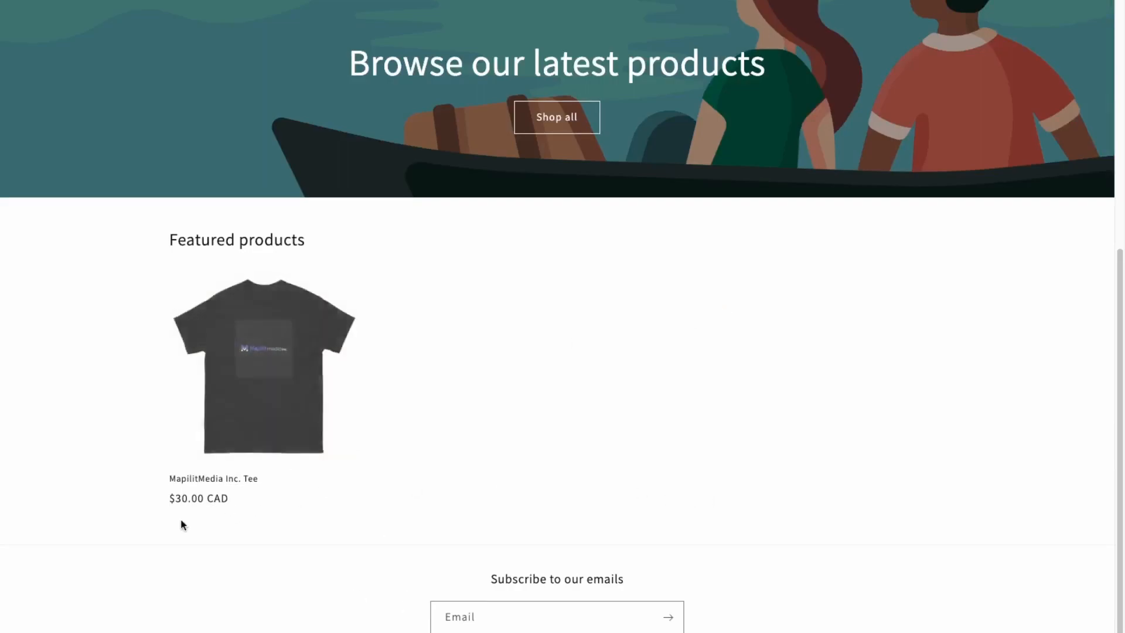
left_click(212, 479)
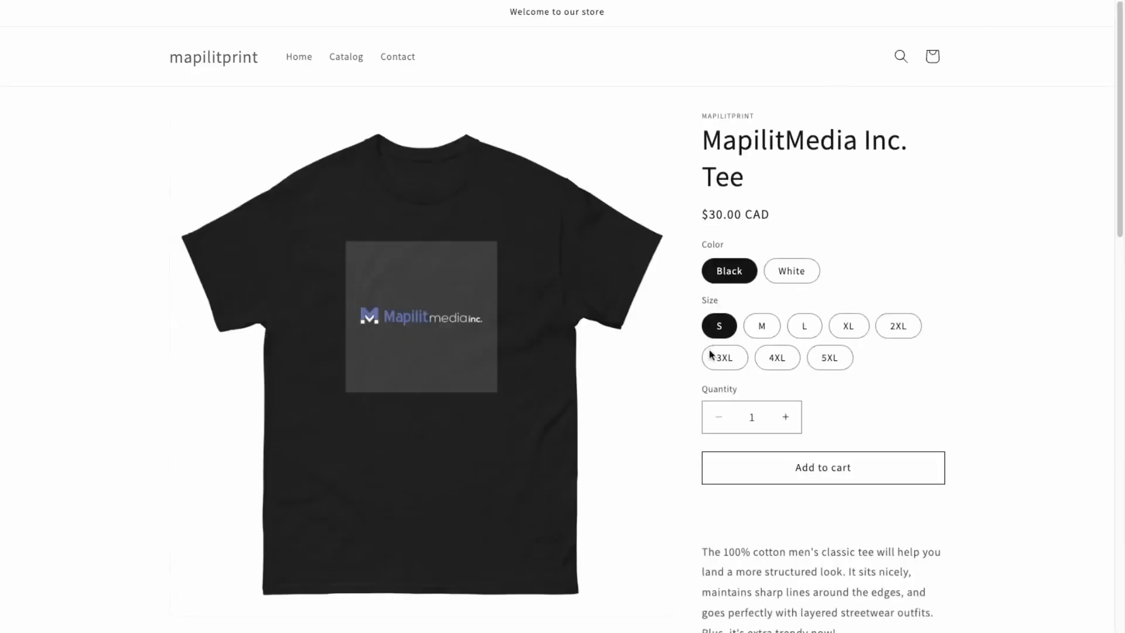
- Check the White and Black color variants and the size guide on the tee's storefront page
left_click(791, 269)
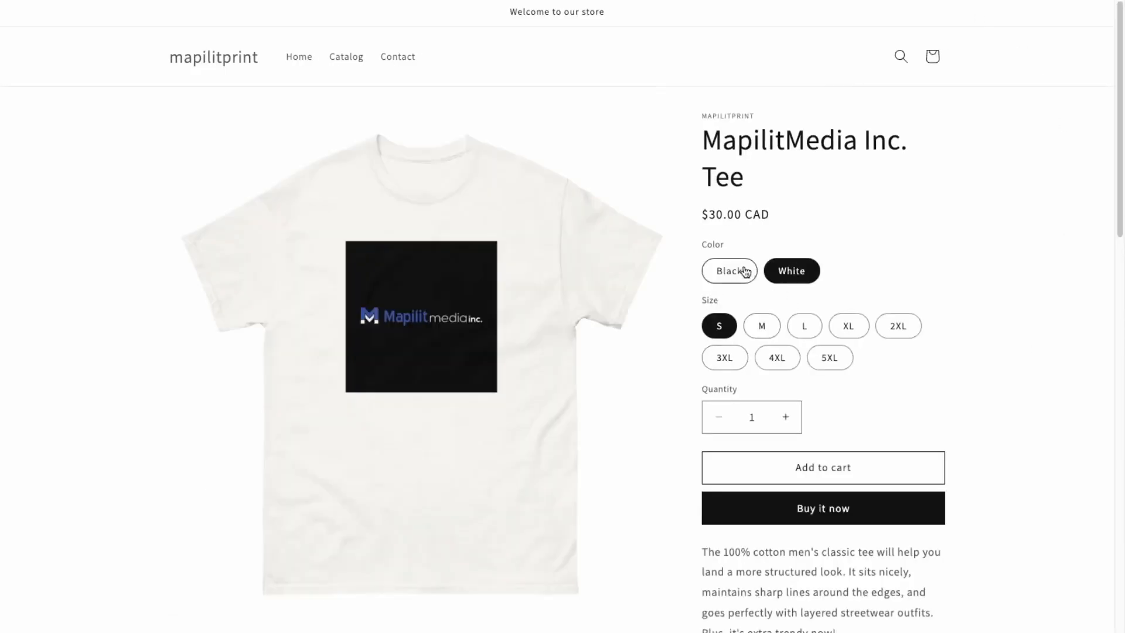
left_click(742, 273)
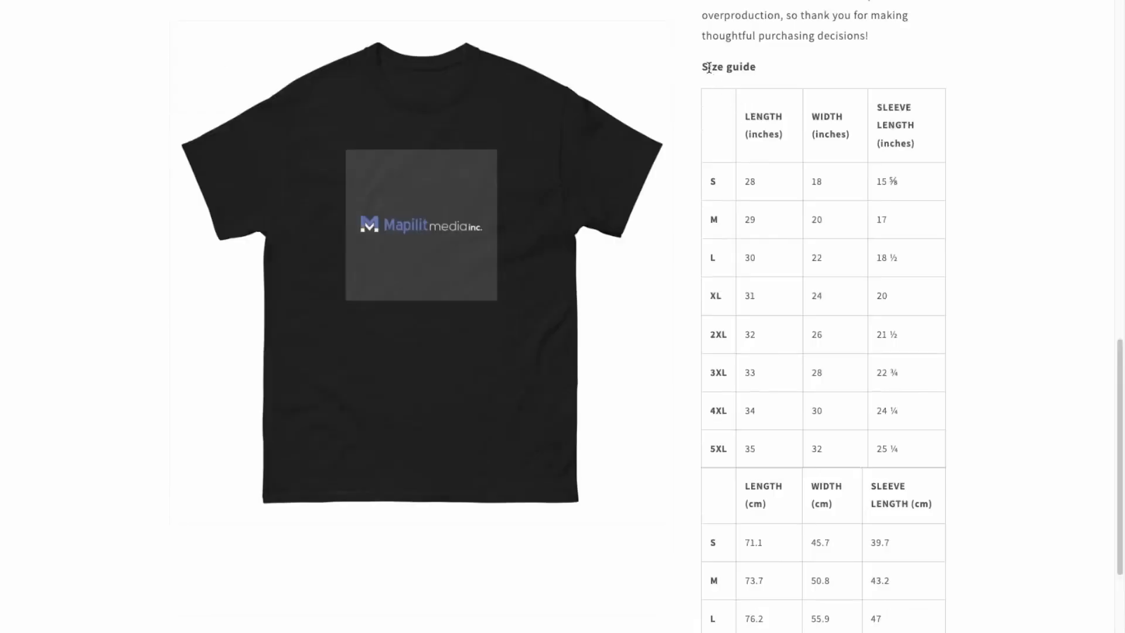
left_click_drag(708, 68, 958, 370)
left_click(992, 577)
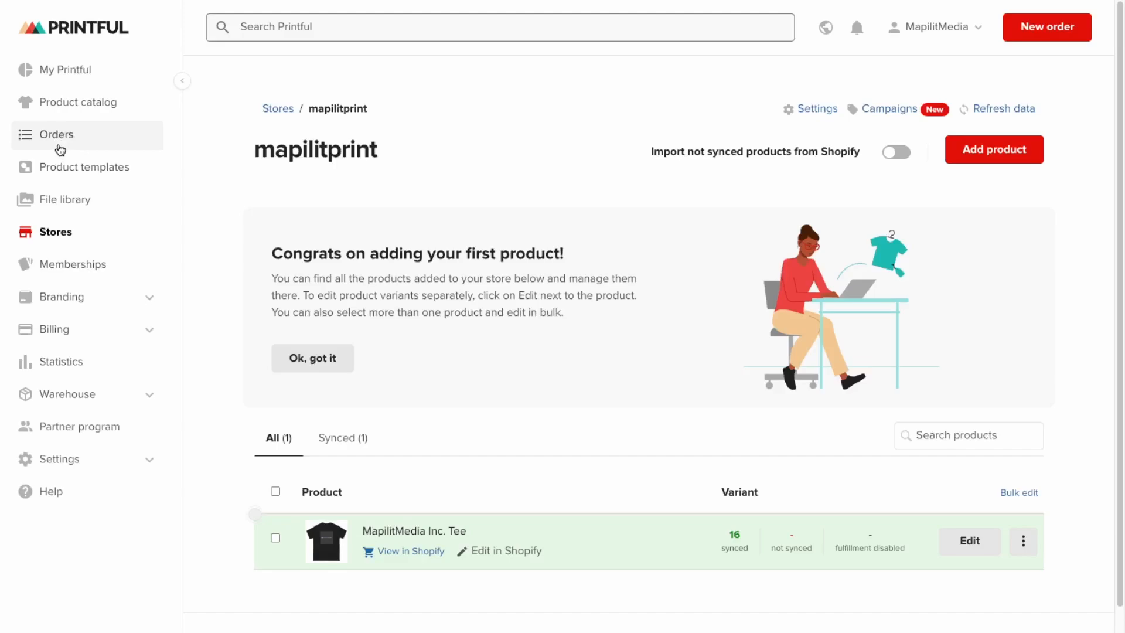
- Switch to Printful and start a product template for the Unisex Premium Sweatshirt | Cotton Heritage M2480 with all sizes selected
left_click(59, 136)
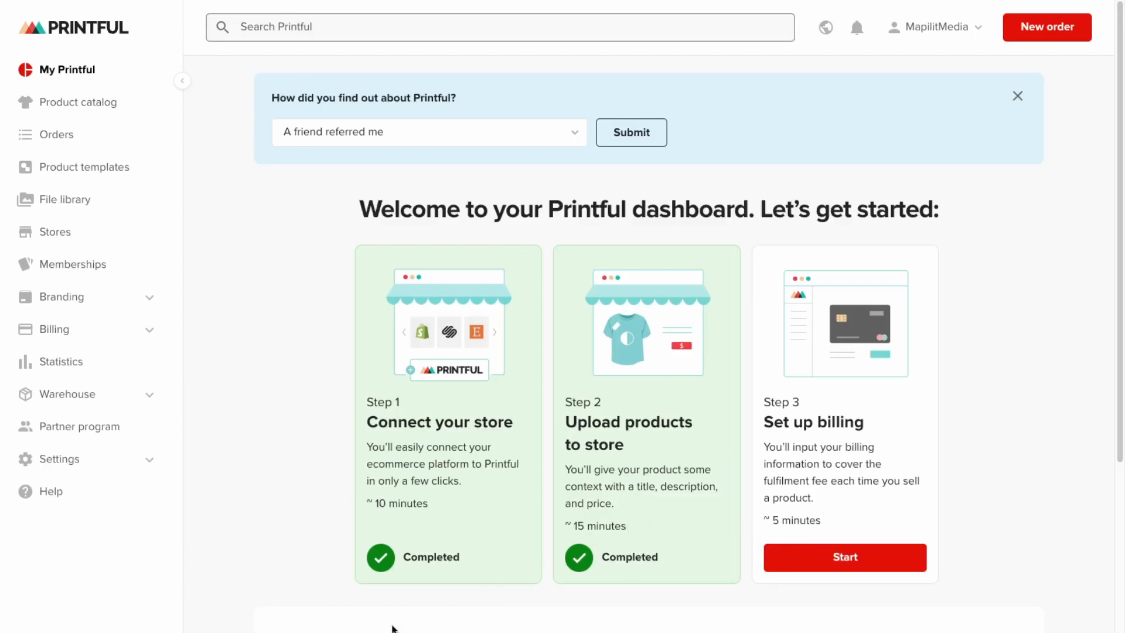
left_click(109, 116)
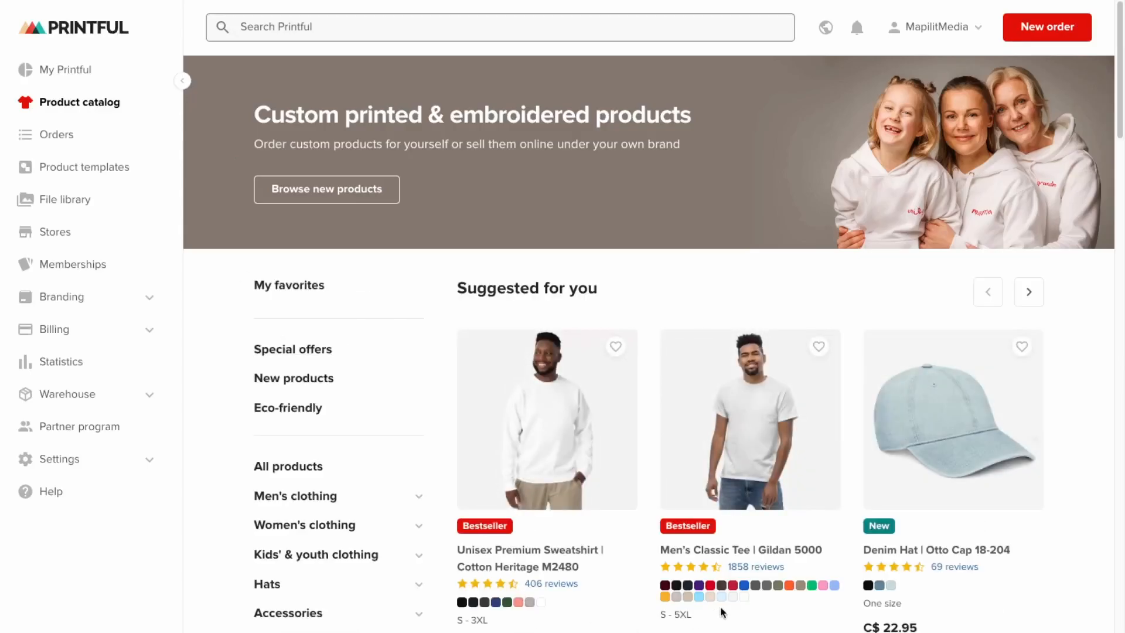
scroll(520, 463, "down", 2)
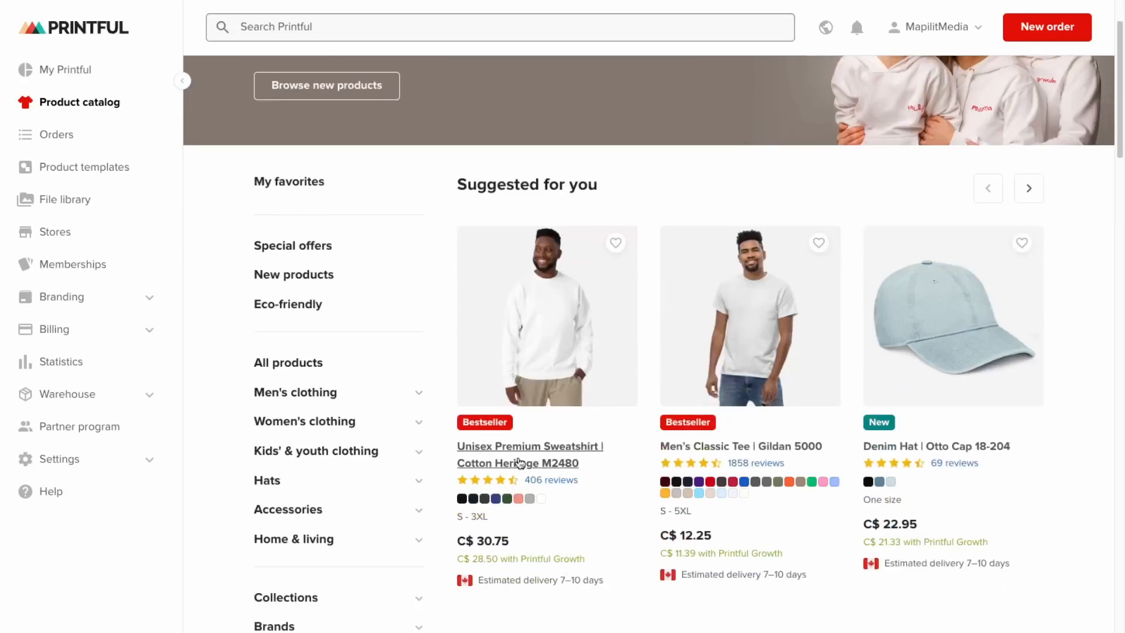
left_click(520, 463)
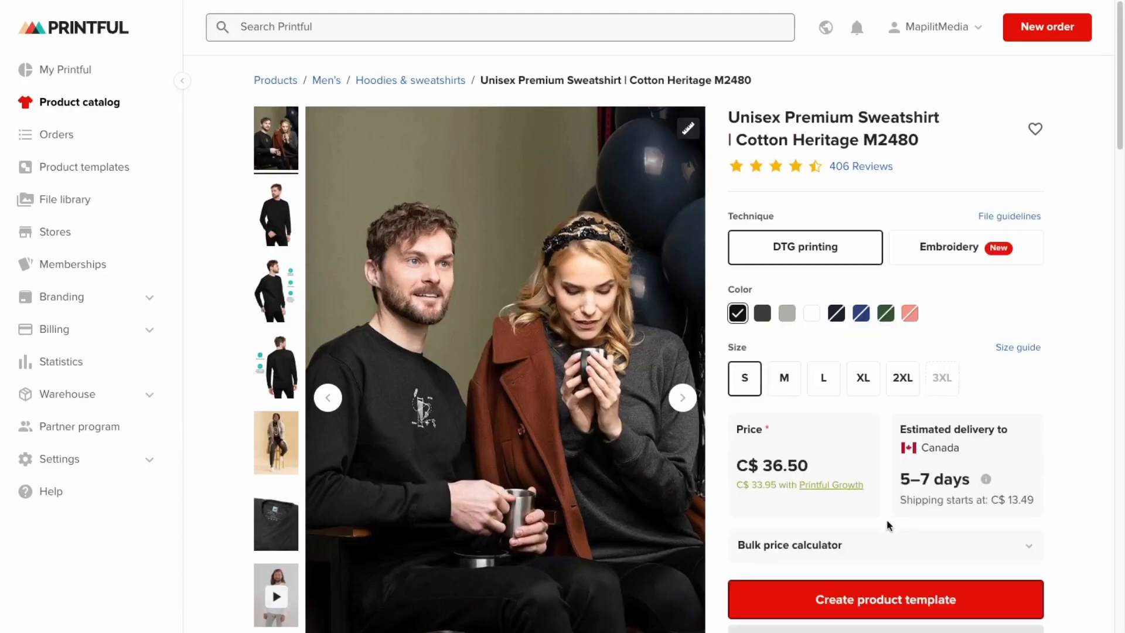
left_click(895, 606)
left_click(104, 312)
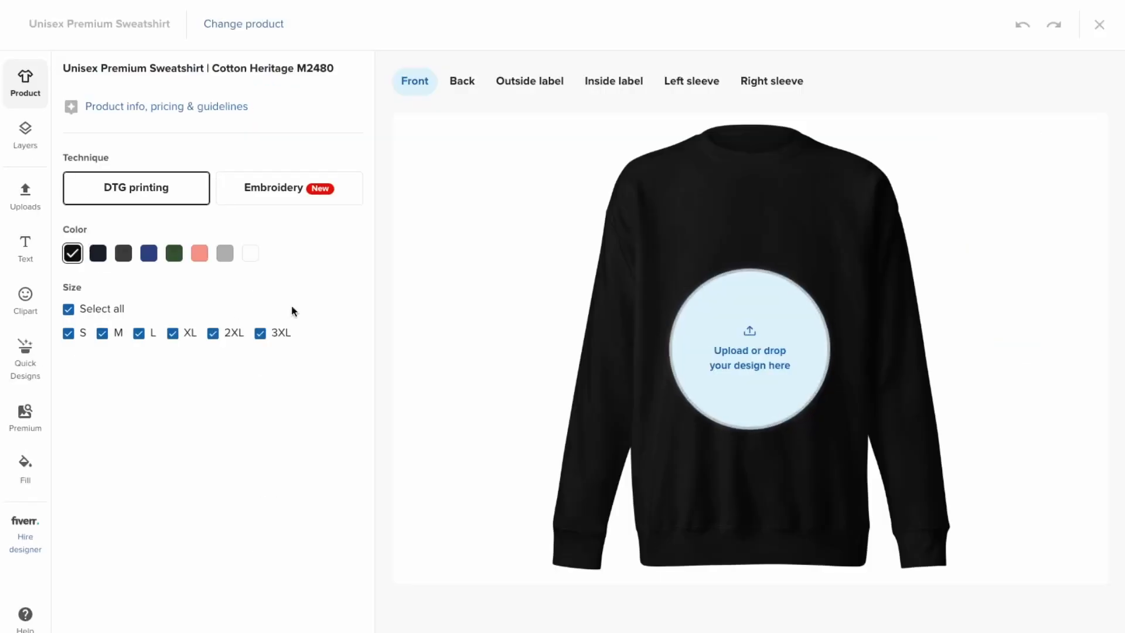
- Place the logo_1.jpeg design on the sweatshirt's front and save the product template
left_click(777, 364)
left_click(469, 534)
left_click_drag(644, 328, 668, 354)
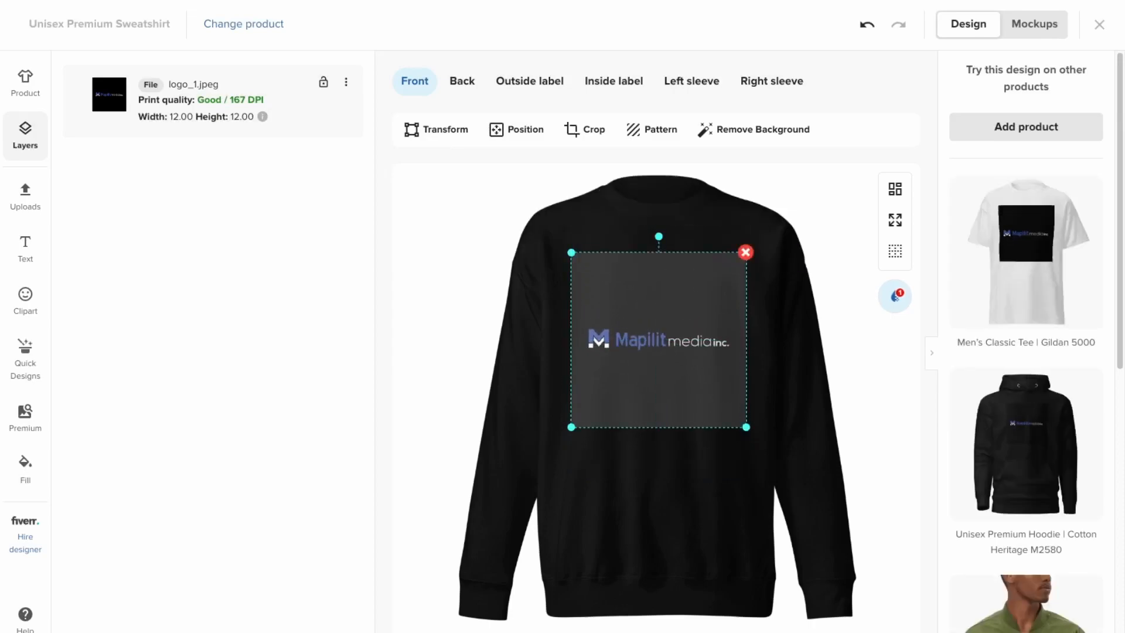
left_click(495, 631)
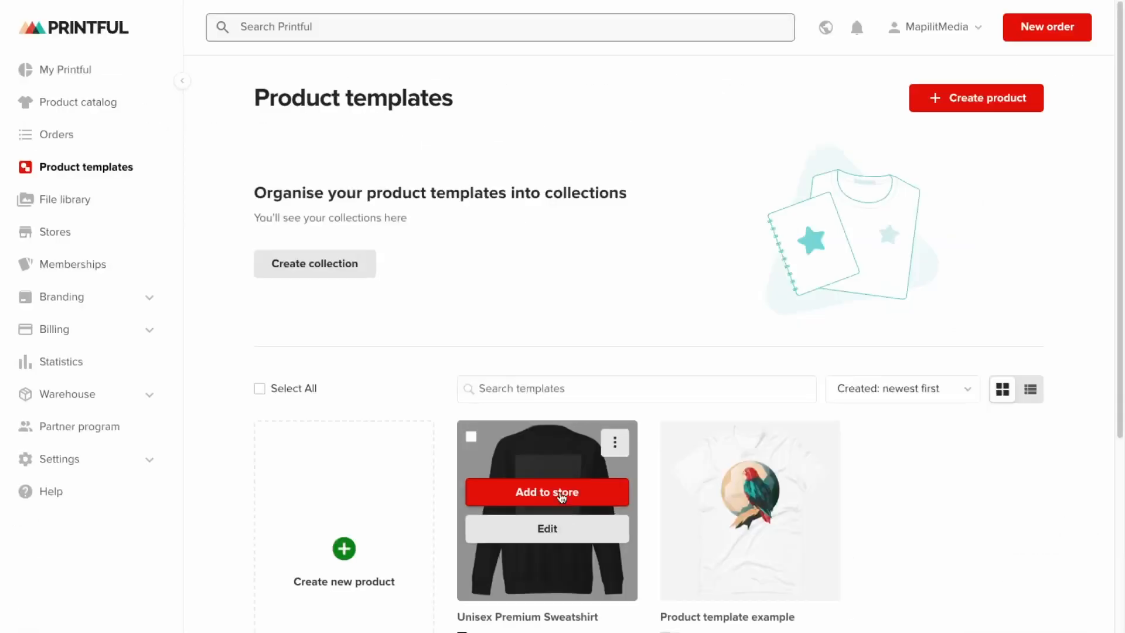
- Add the Unisex Premium Sweatshirt template to the store, including Charcoal Heather as an additional color
left_click(559, 502)
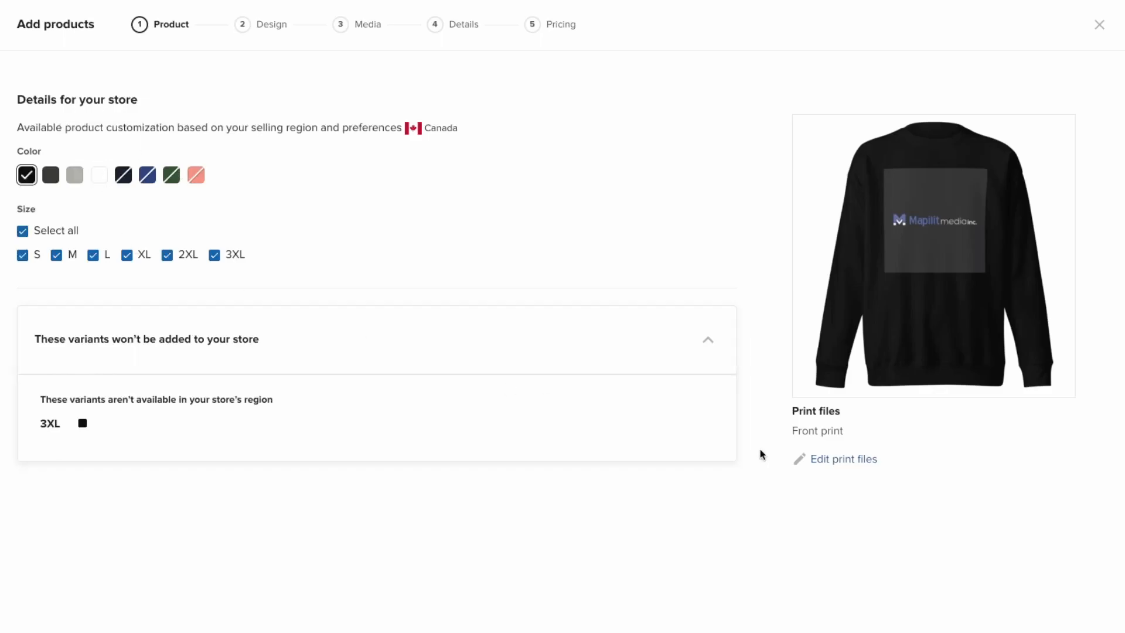
left_click(51, 181)
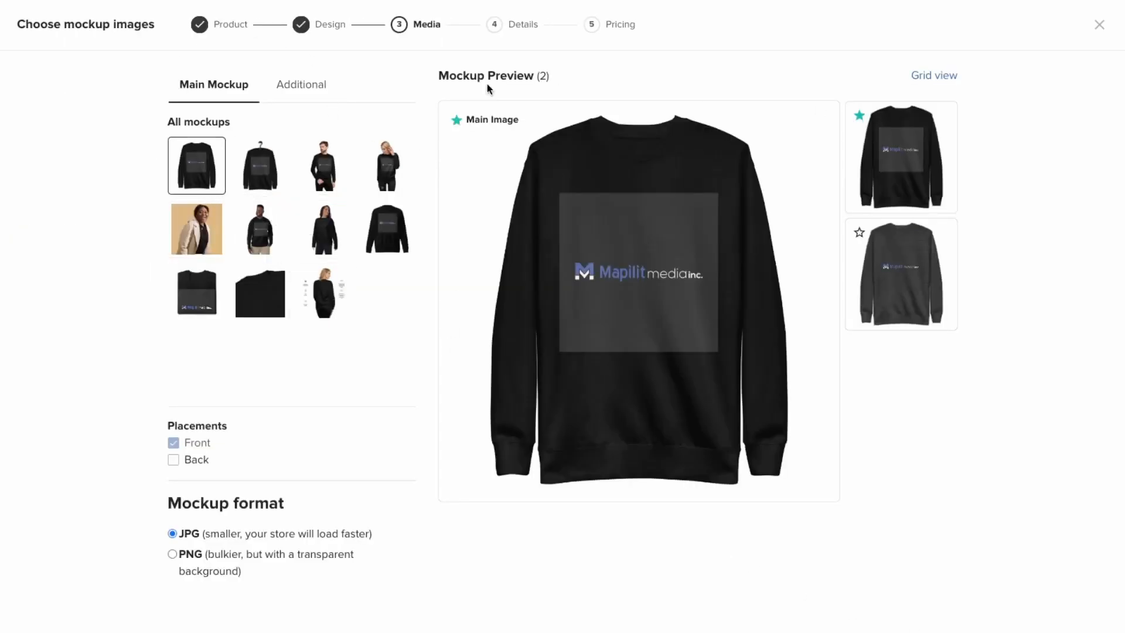
- Choose the hanger mockup as the sweatshirt's main image, include the Back placement, and continue to the product details
left_click(249, 240)
left_click(255, 167)
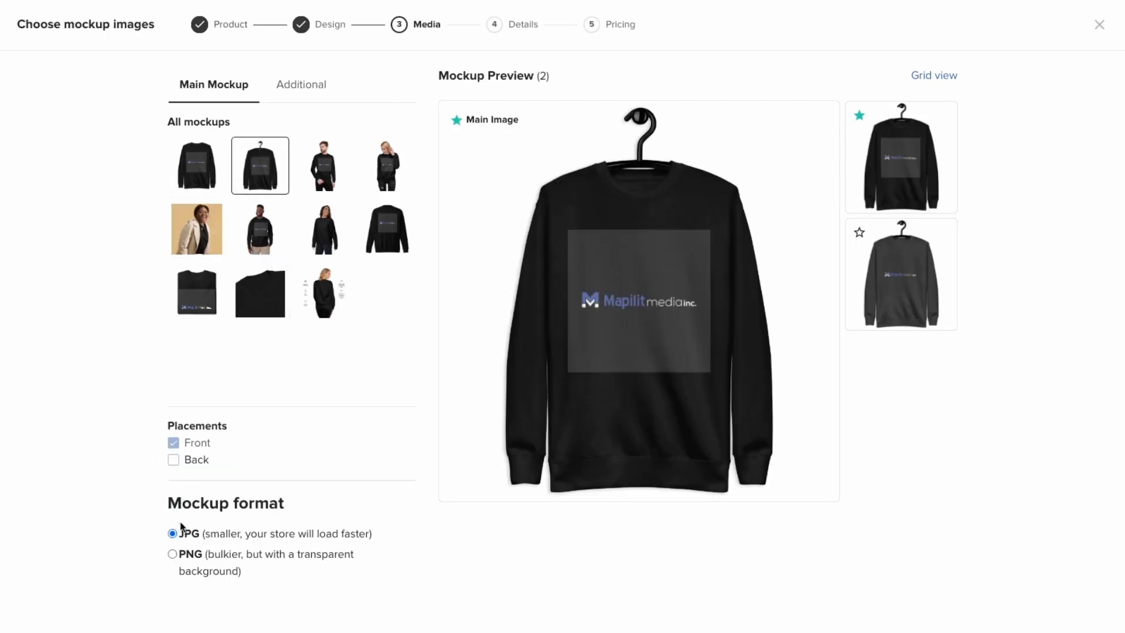
left_click(174, 460)
scroll(902, 305, "down", 4)
scroll(899, 341, "up", 4)
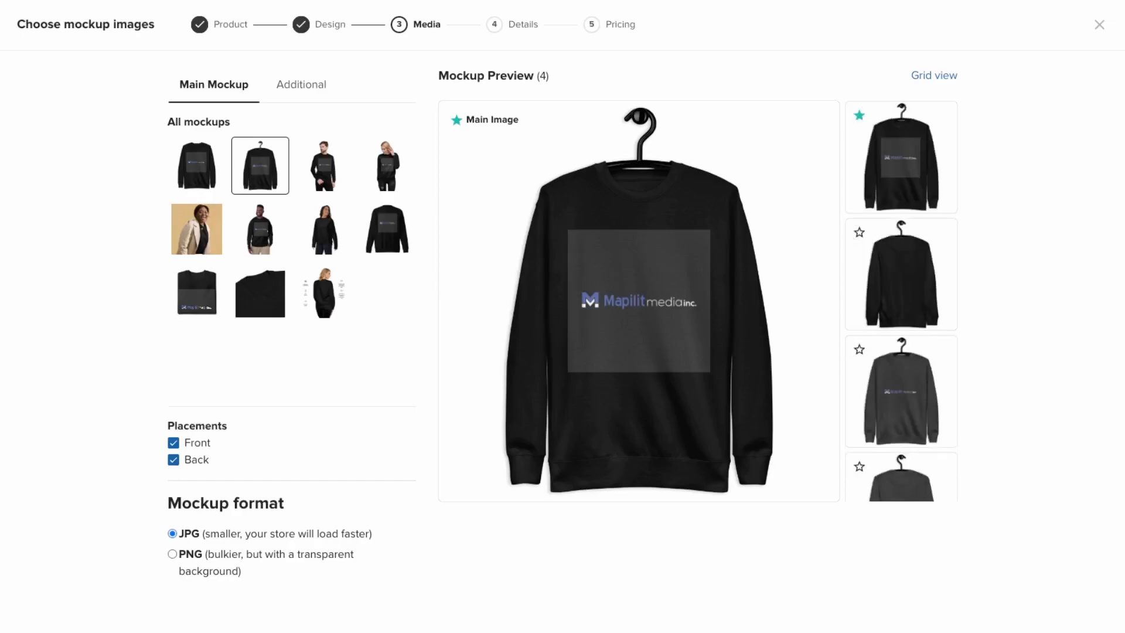
left_click(1040, 630)
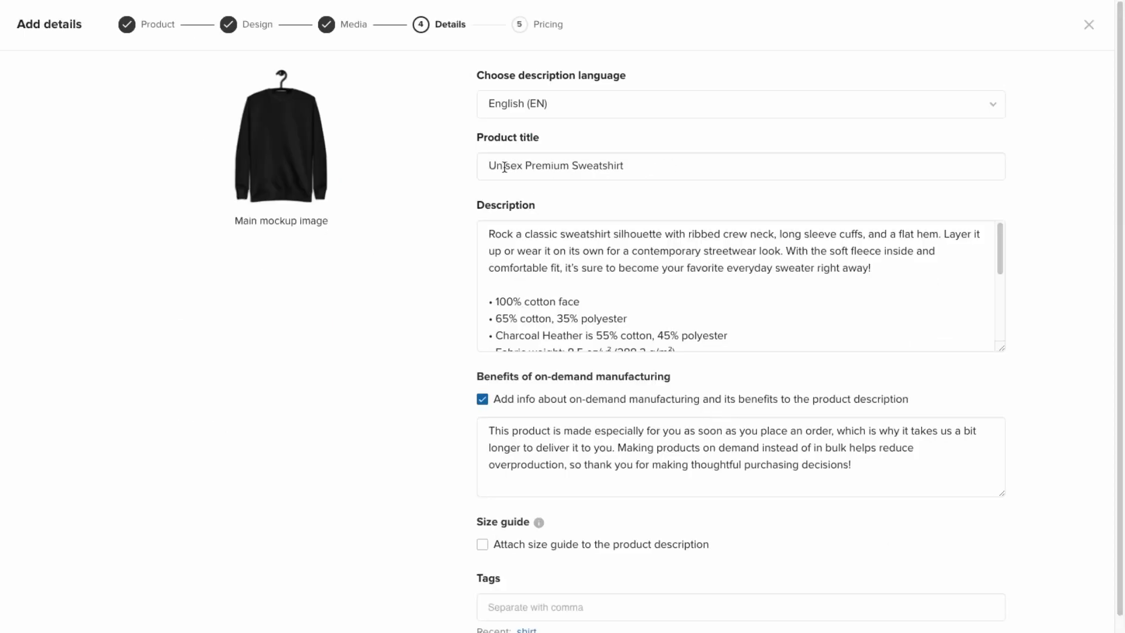
- Add "MapilitMedia Inc." in front of the product title "Unisex Premium Sweatshirt"
left_click(491, 167)
type("MapilitMedi")
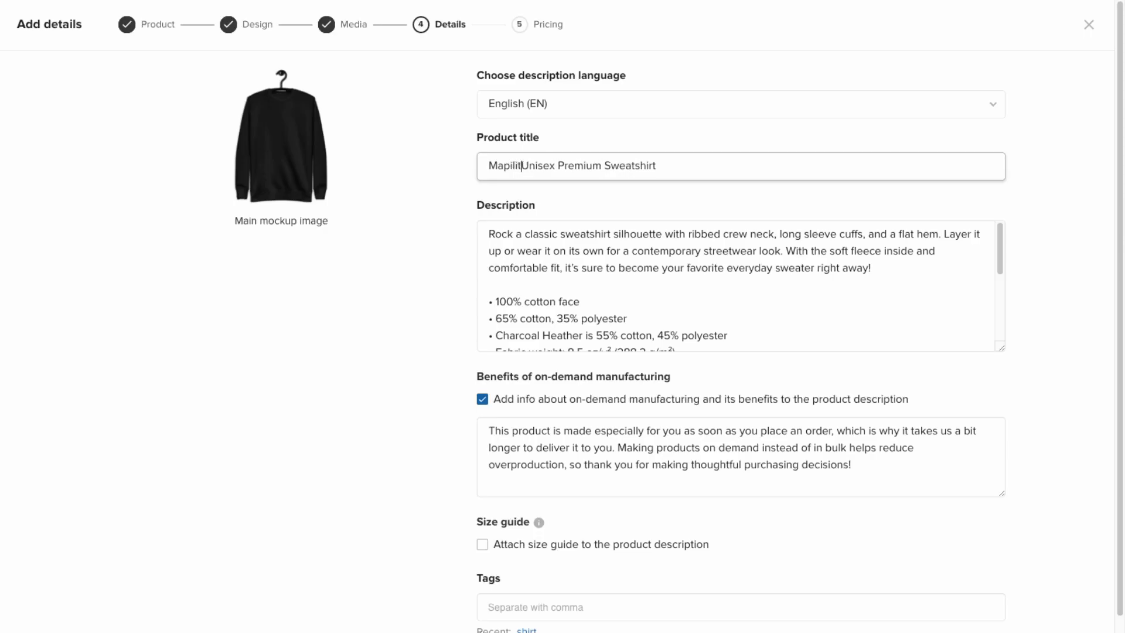
type("a Inc.")
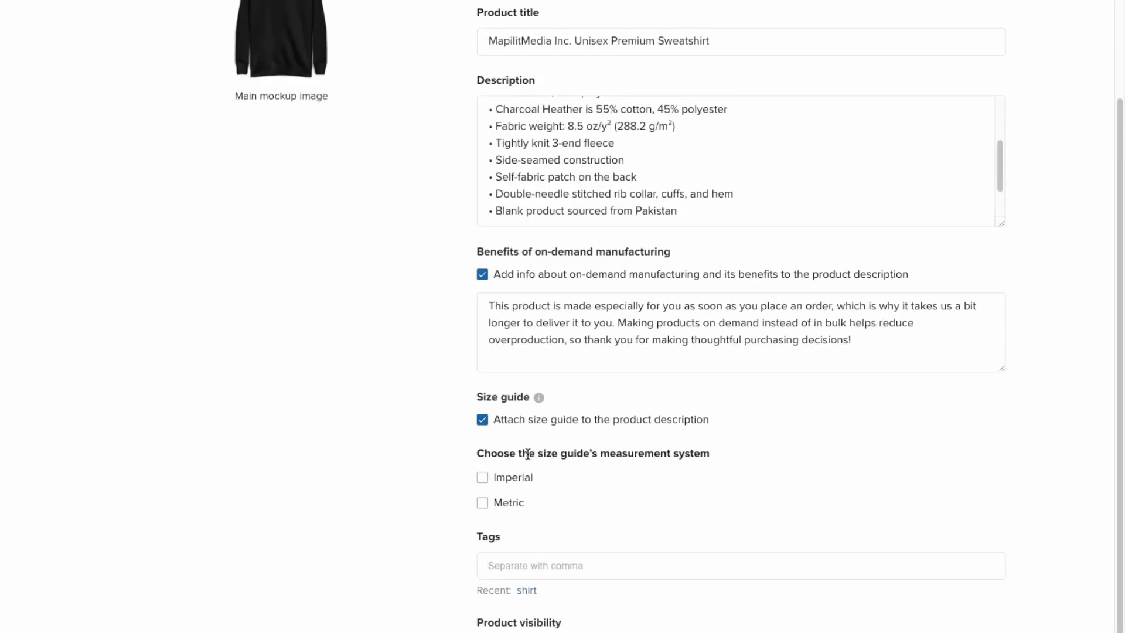
- Include both Imperial and Metric measurements in the sweatshirt's size guide and add the tag "sweater"
left_click(509, 478)
left_click(515, 502)
scroll(595, 467, "down", 8)
left_click(595, 467)
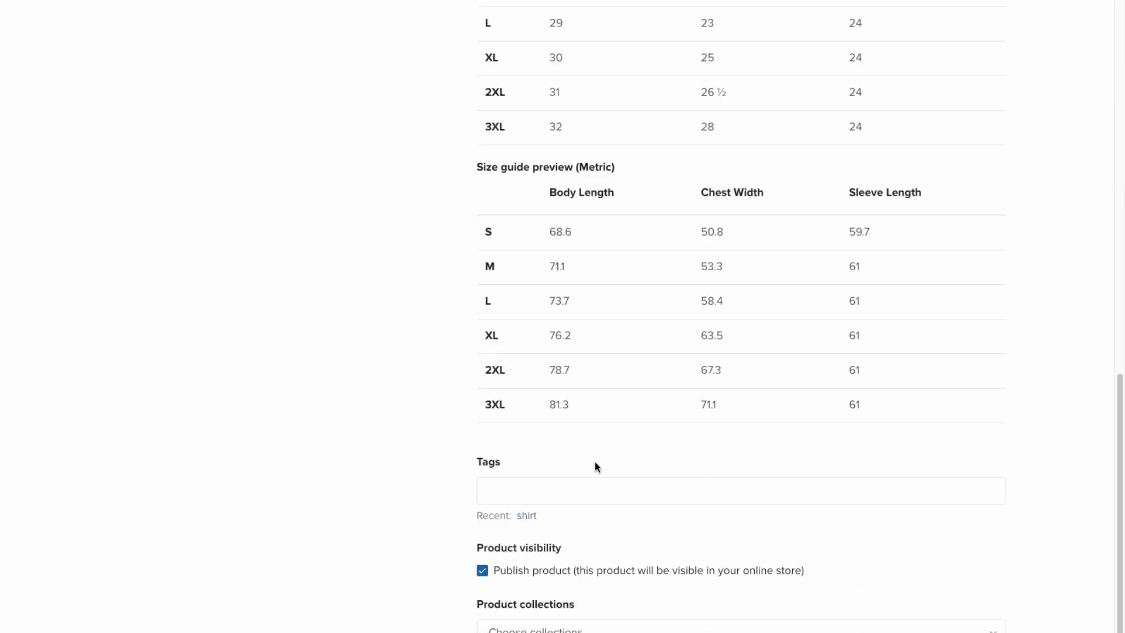
type("sweater,")
scroll(588, 585, "down", 1)
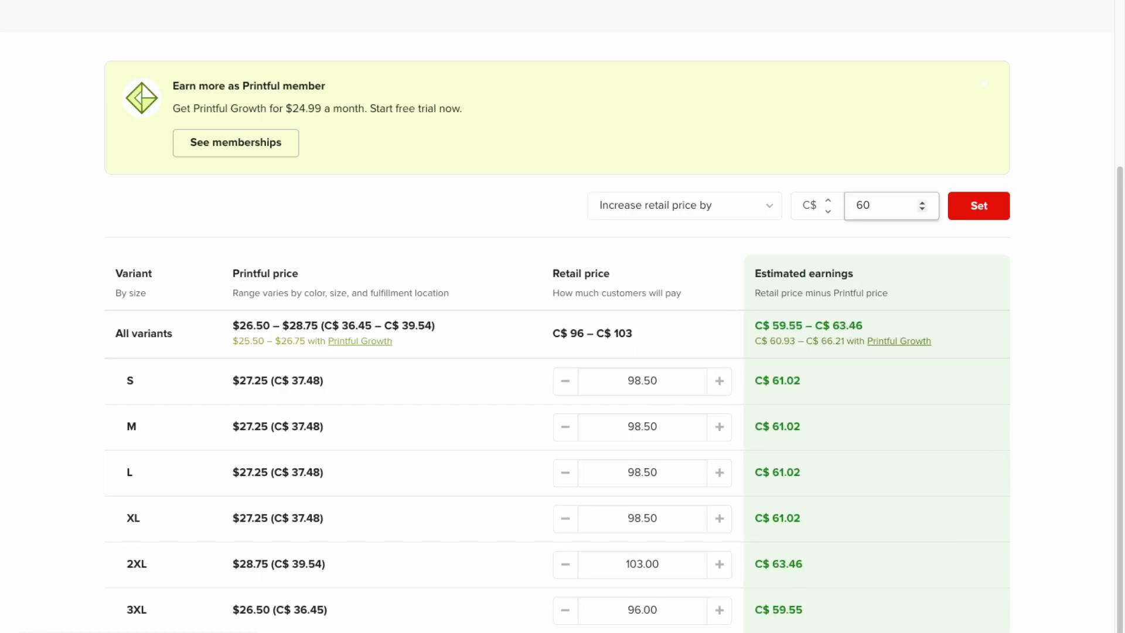
- Set the retail price of all sweatshirt variants to $60
key("Return")
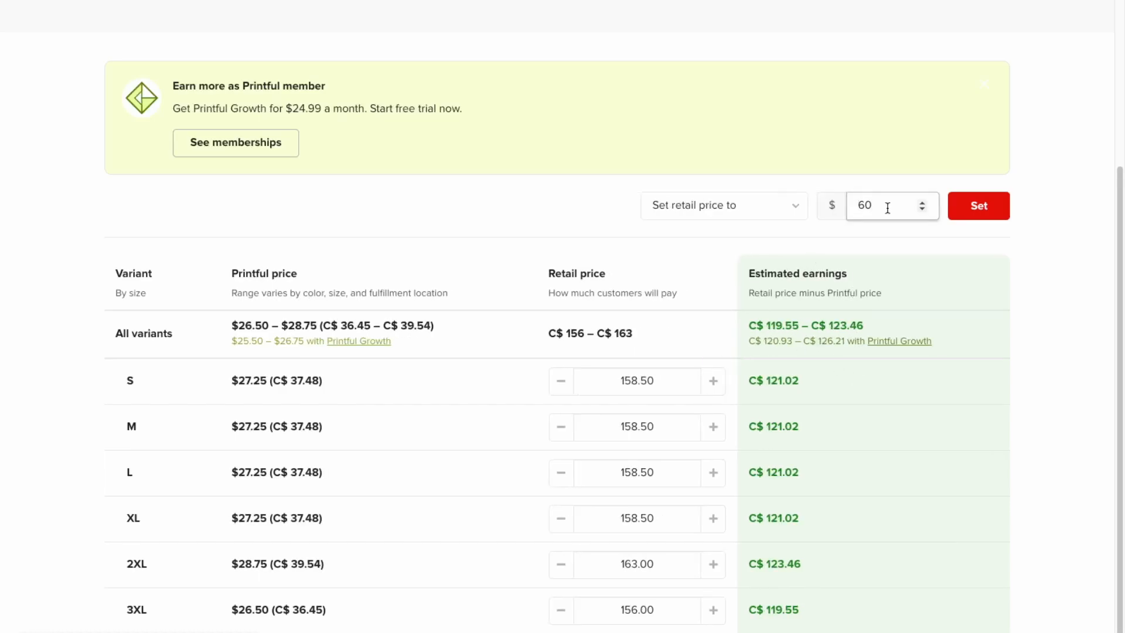
key("Return")
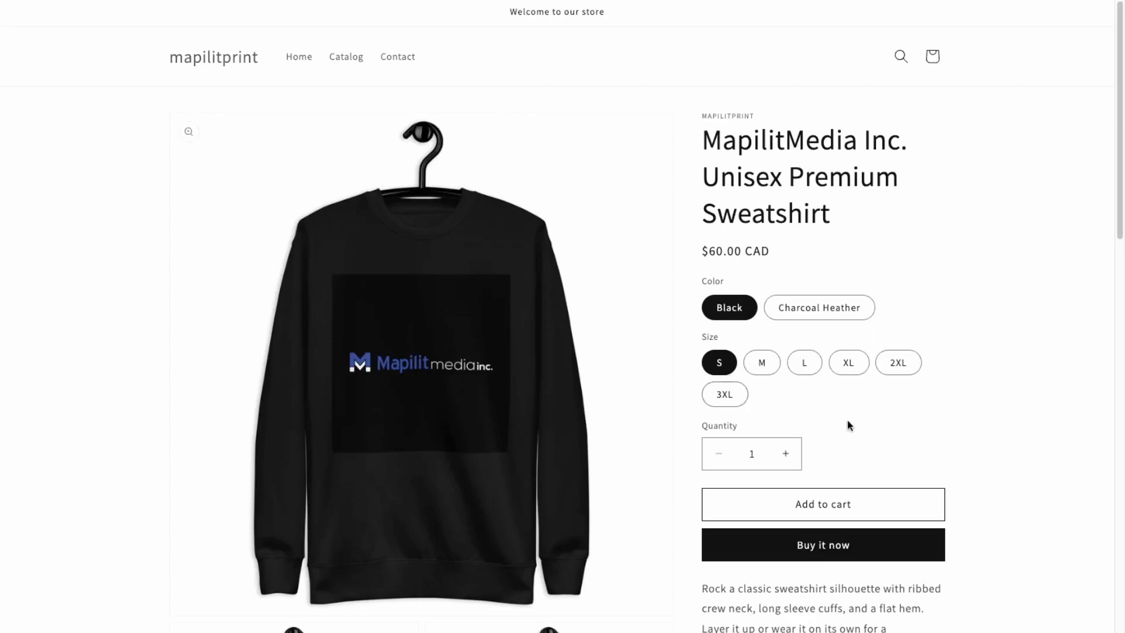
- Return to the storefront home page and view the tee and sweatshirt under Featured products
left_click(213, 58)
scroll(386, 498, "down", 5)
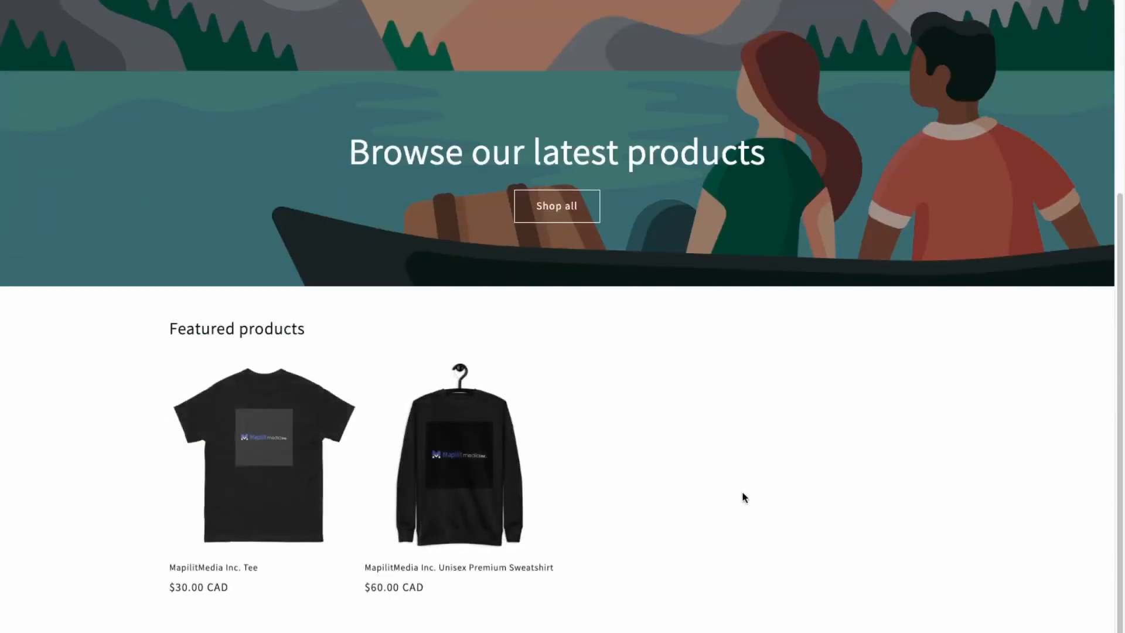
scroll(743, 495, "up", 3)
scroll(743, 495, "down", 2)
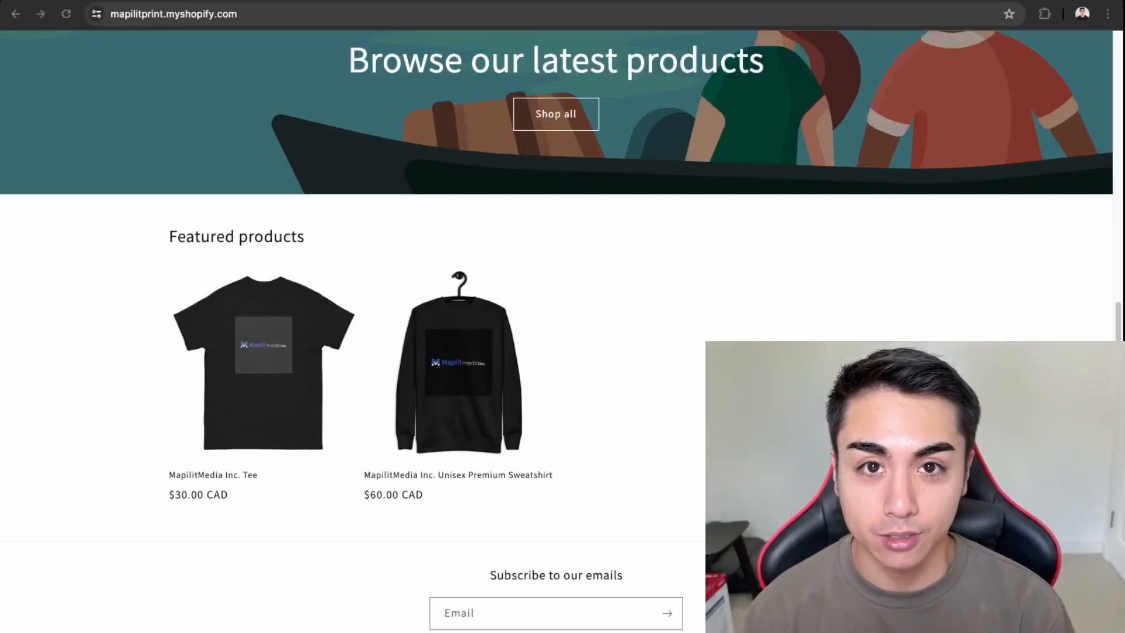